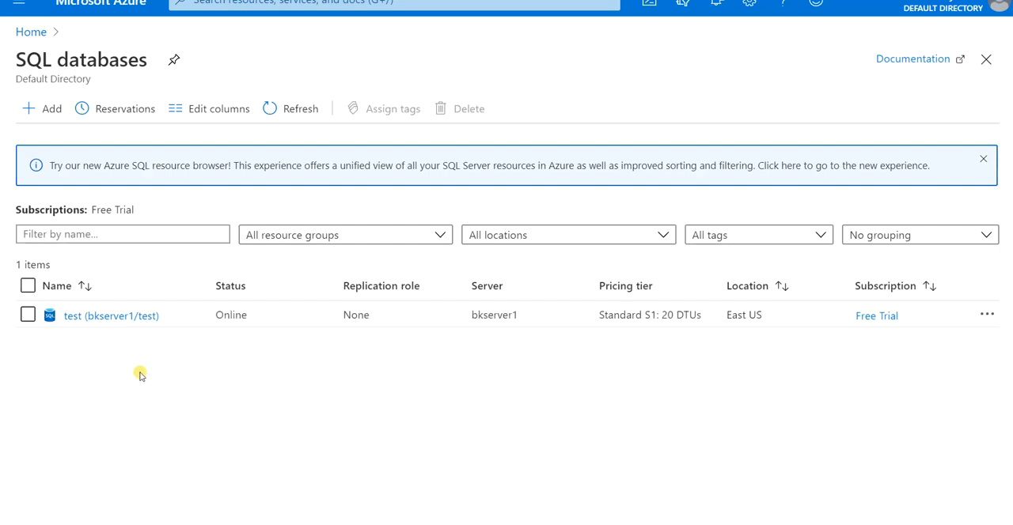
# - Open the query editor of the test (bkserver1/test) database and sign in with the SQL login password, declining to save it
pyautogui.click(98, 318)
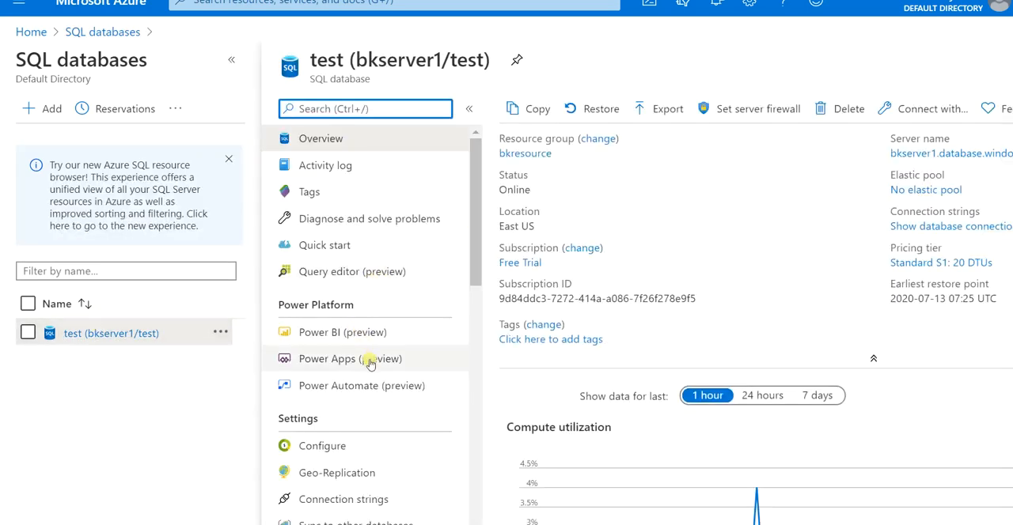
pyautogui.click(374, 279)
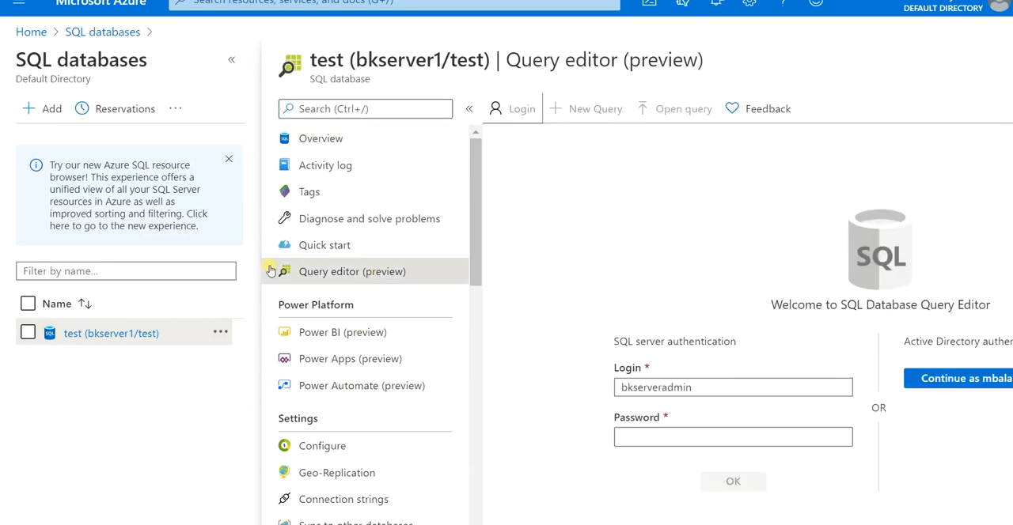
pyautogui.click(667, 434)
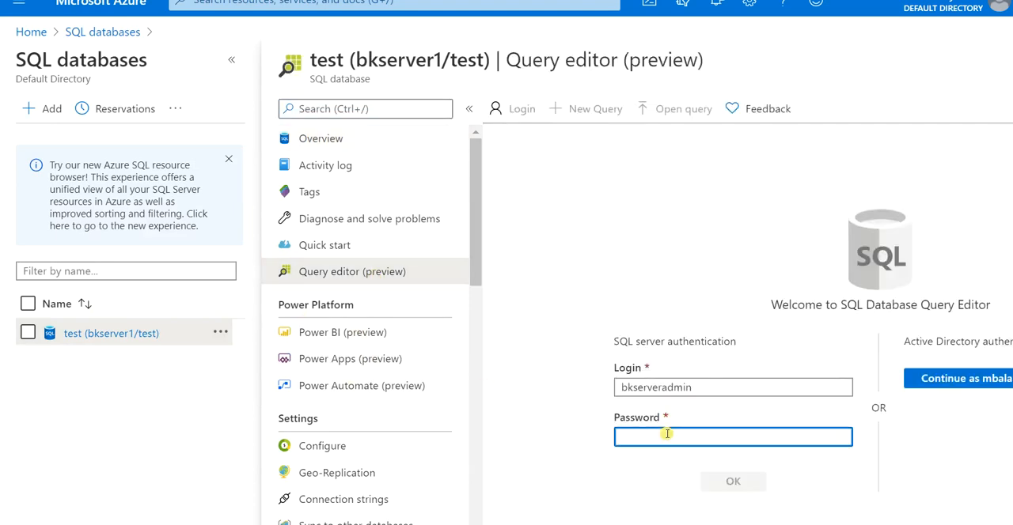
pyautogui.write('*')
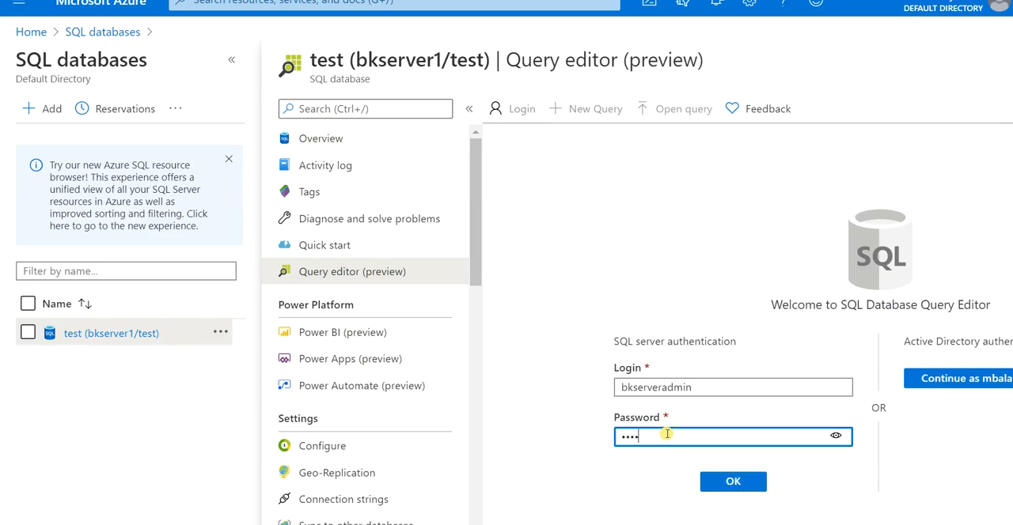
pyautogui.write('******')
pyautogui.press('Return')
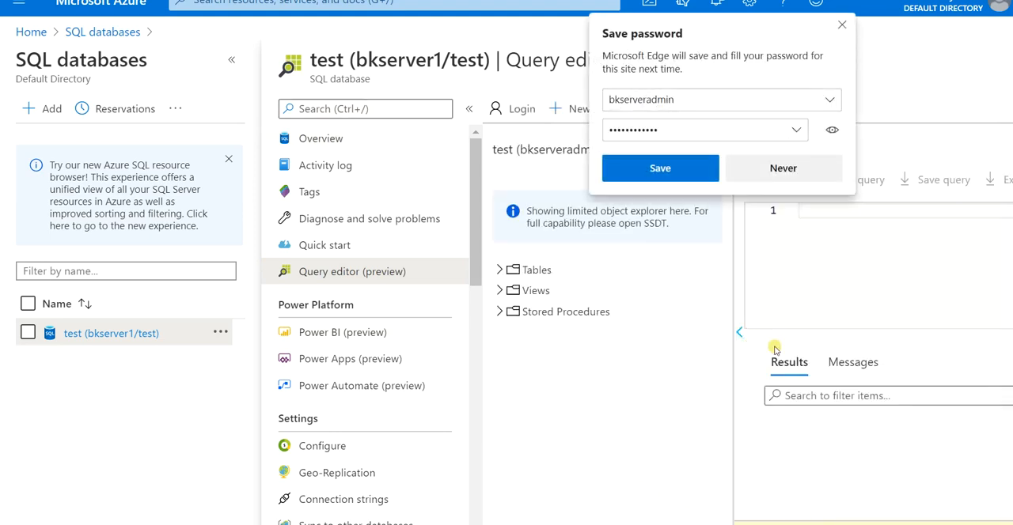
pyautogui.click(782, 169)
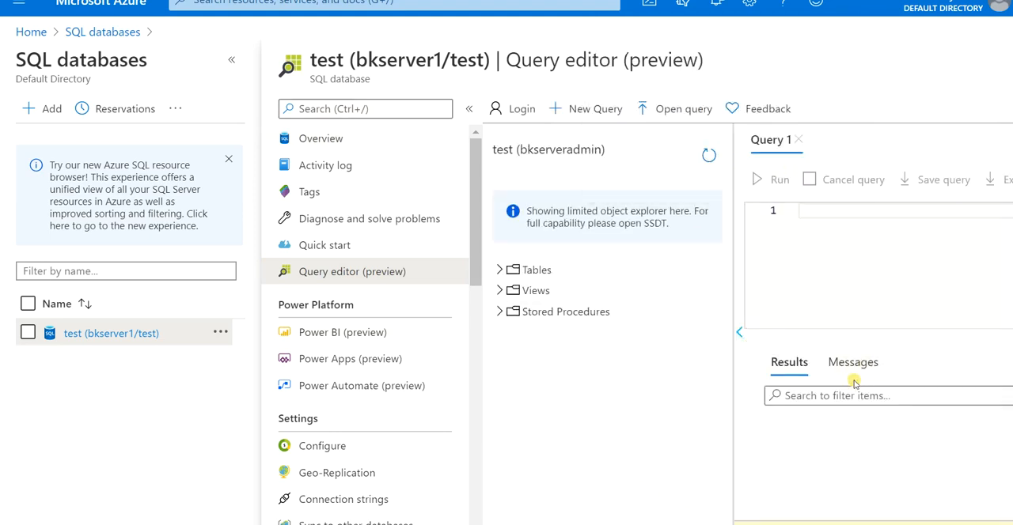
# - Collapse the query editor's object list and run the query "select * from student"
pyautogui.click(739, 334)
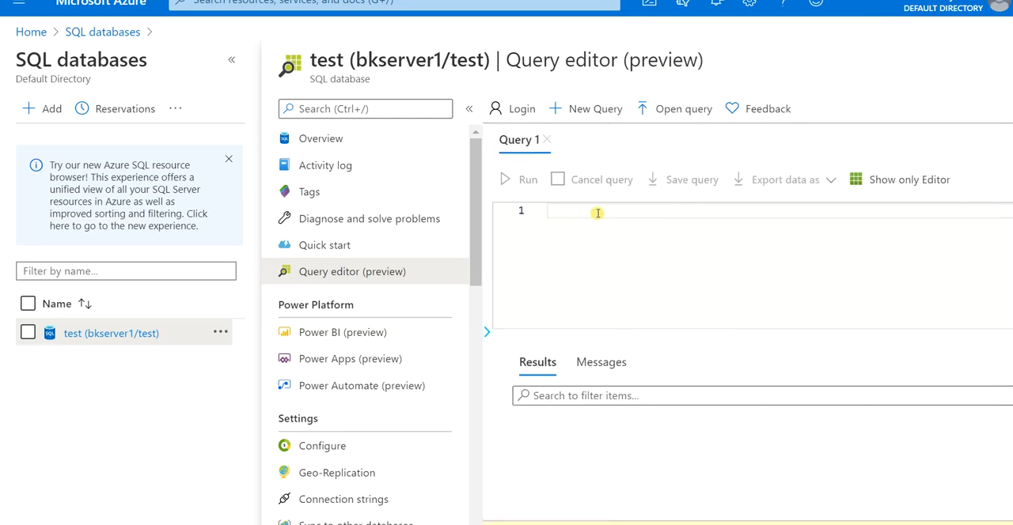
pyautogui.write('select ')
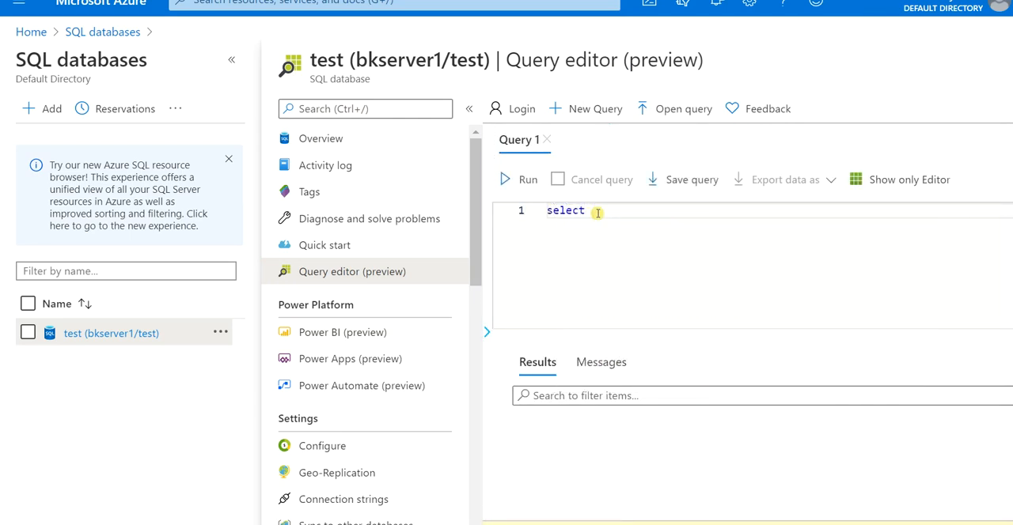
pyautogui.write('* from student')
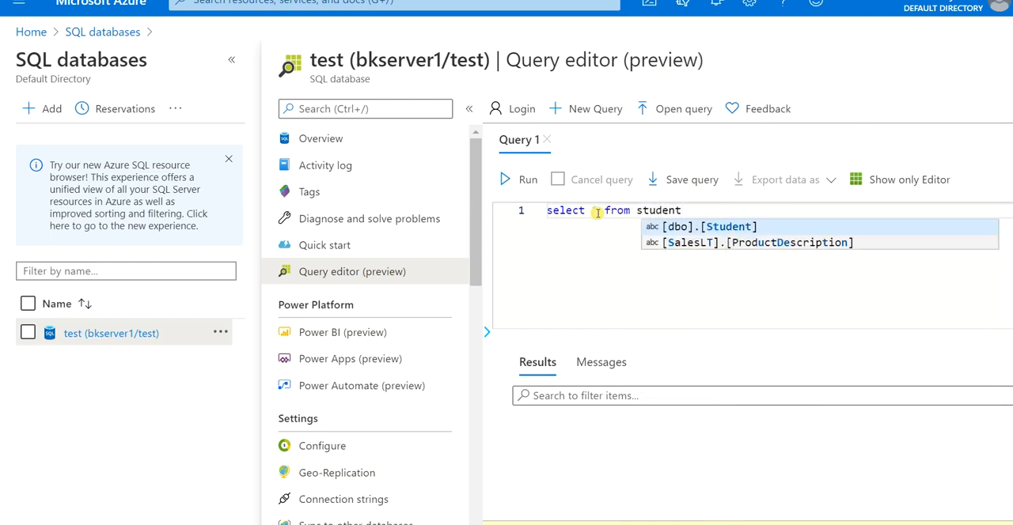
pyautogui.click(522, 180)
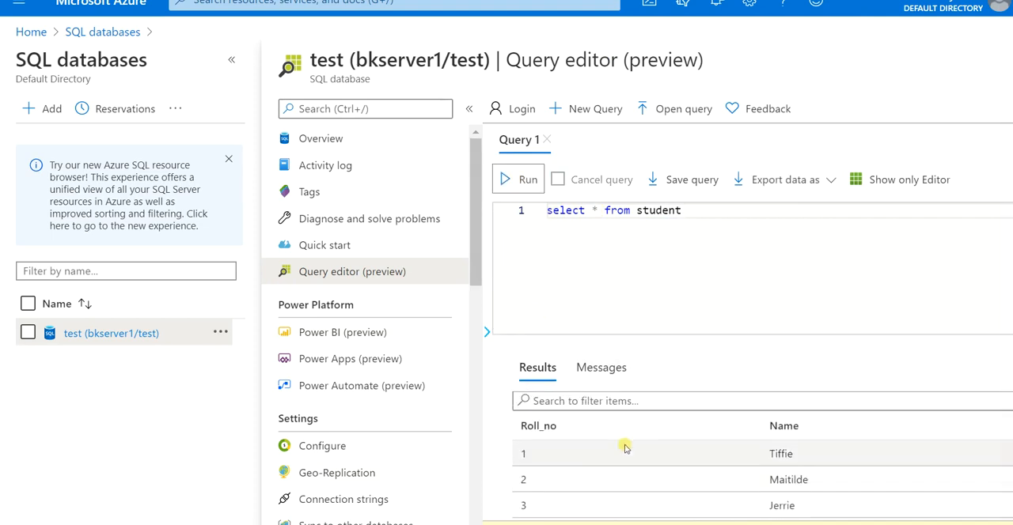
# - Look through the rows and columns returned from the student table
pyautogui.moveTo(396, 524); pyautogui.dragTo(588, 524)
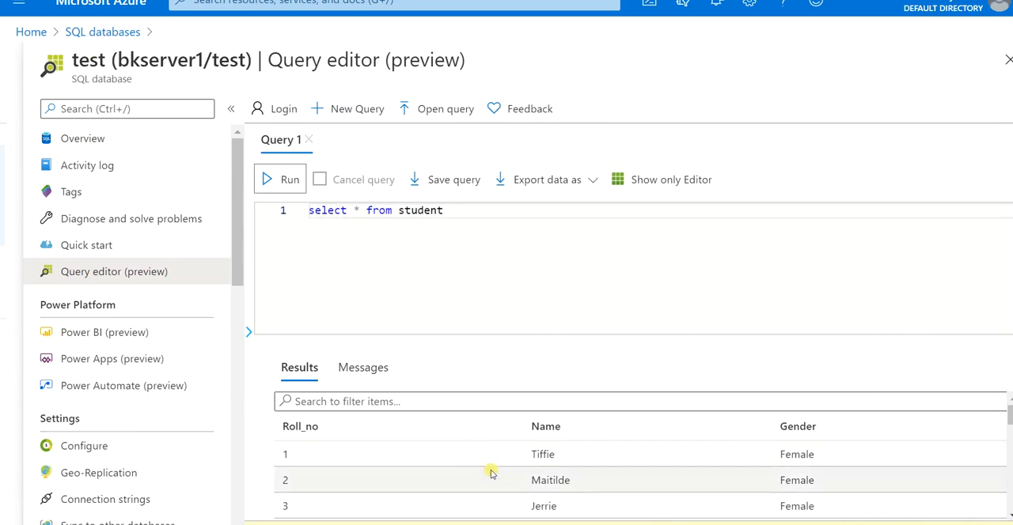
pyautogui.scroll(-1, 463, 470)
pyautogui.scroll(-7, 457, 474)
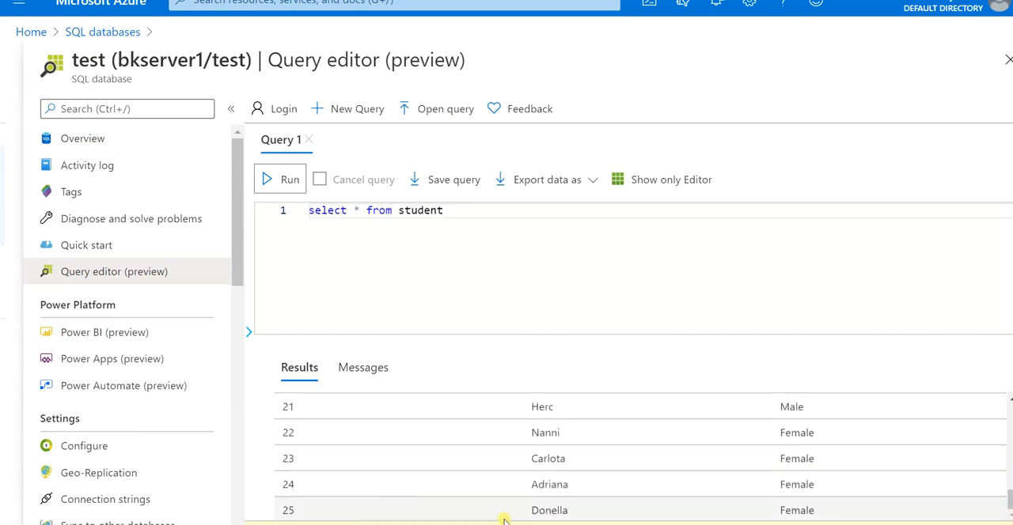
pyautogui.scroll(4, 592, 492)
pyautogui.scroll(5, 590, 494)
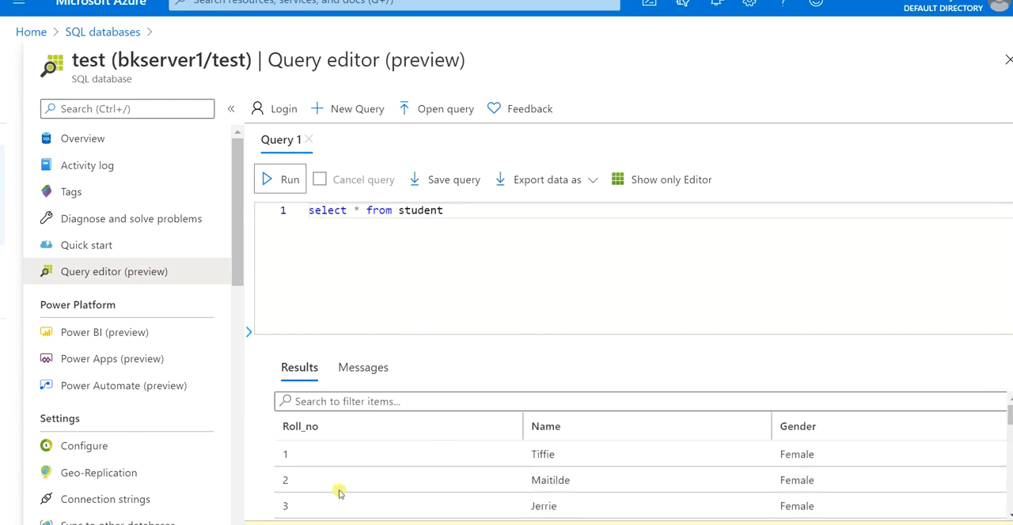
pyautogui.moveTo(405, 524); pyautogui.dragTo(227, 523)
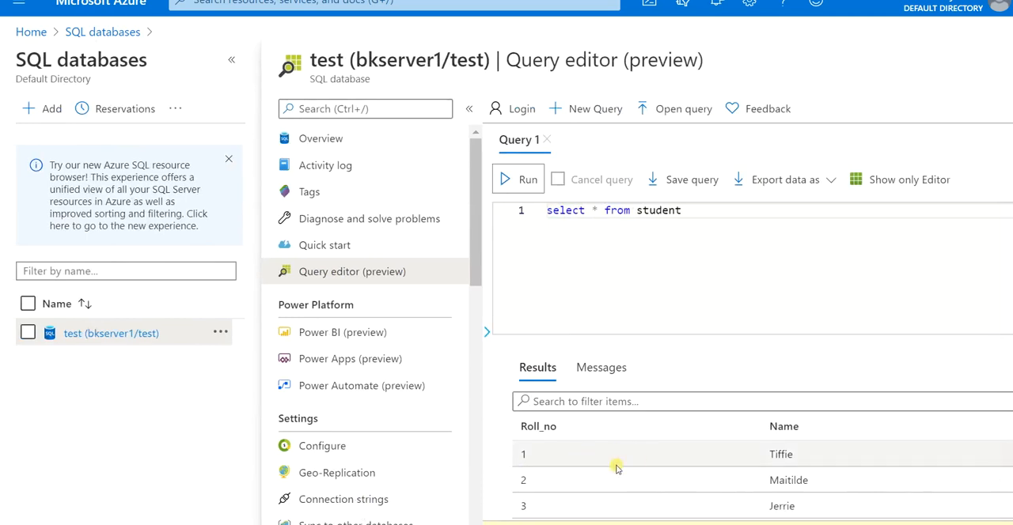
pyautogui.scroll(-3, 617, 470)
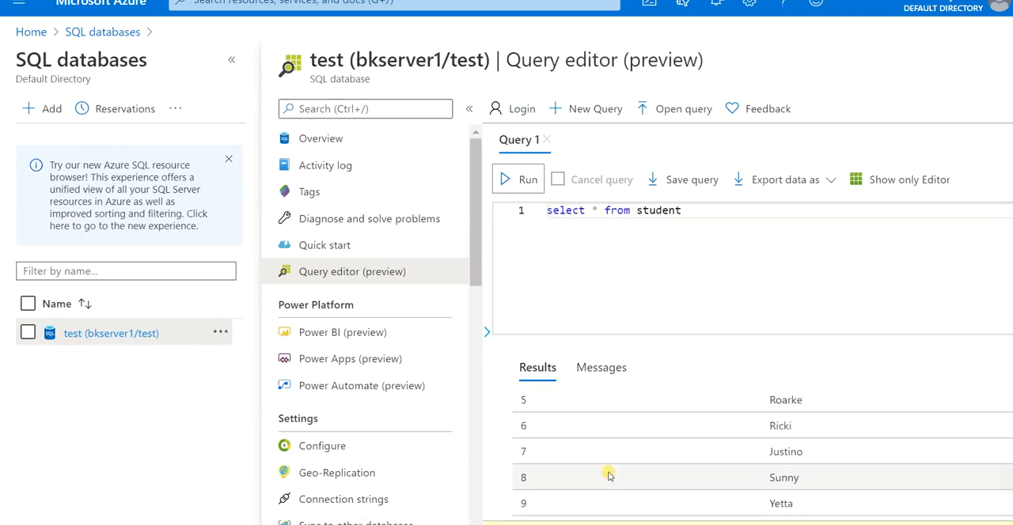
pyautogui.scroll(-3, 609, 474)
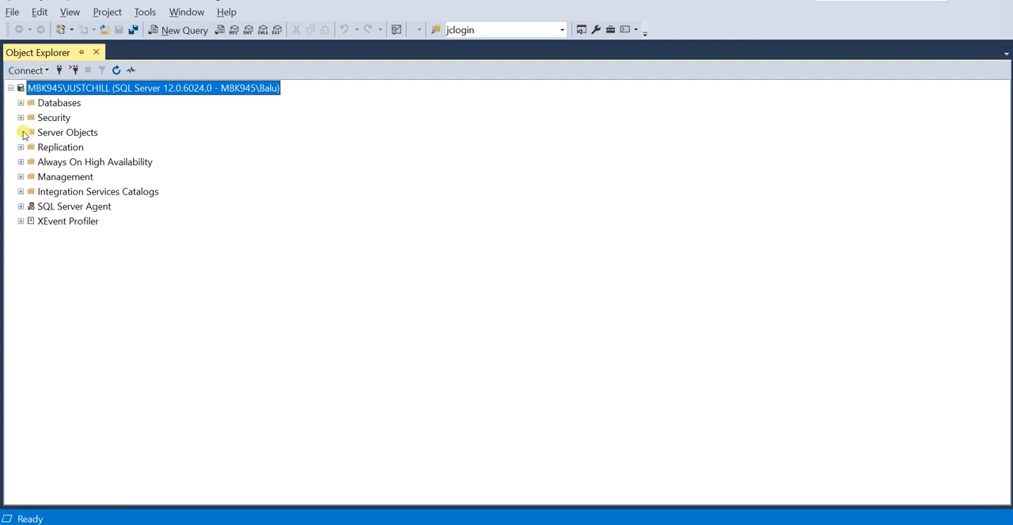
# - In SQL Server Management Studio, start a new linked server under Server Objects and name it ABCD
pyautogui.click(22, 132)
pyautogui.click(76, 178)
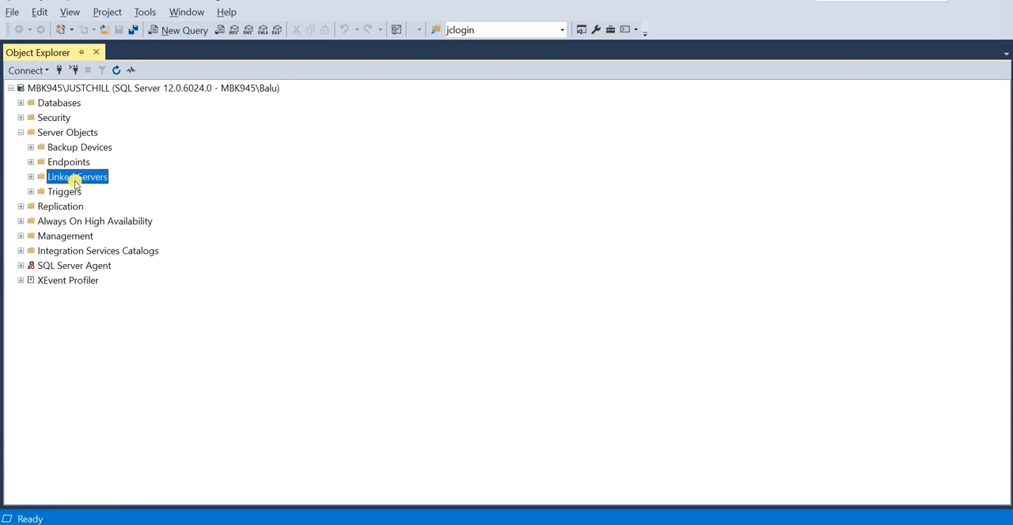
pyautogui.rightClick(76, 180)
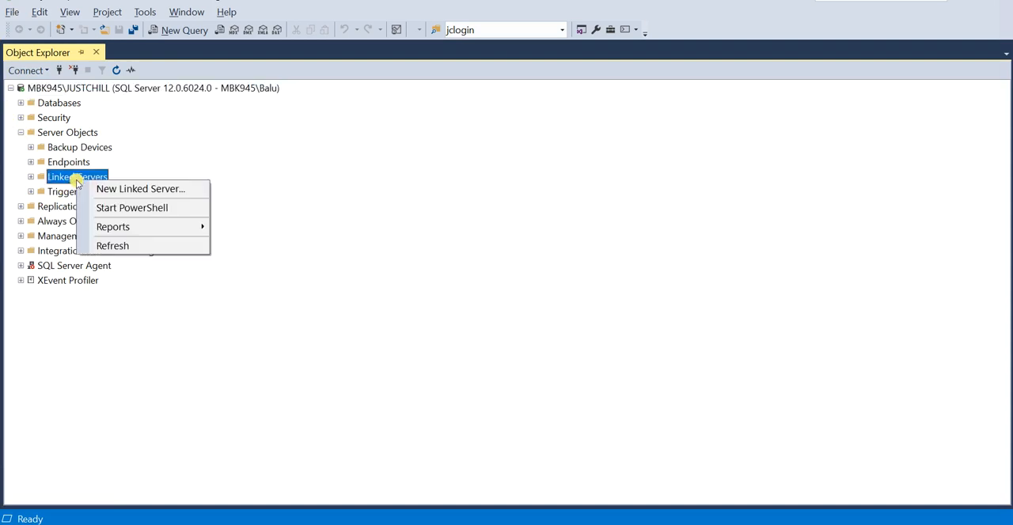
pyautogui.click(199, 190)
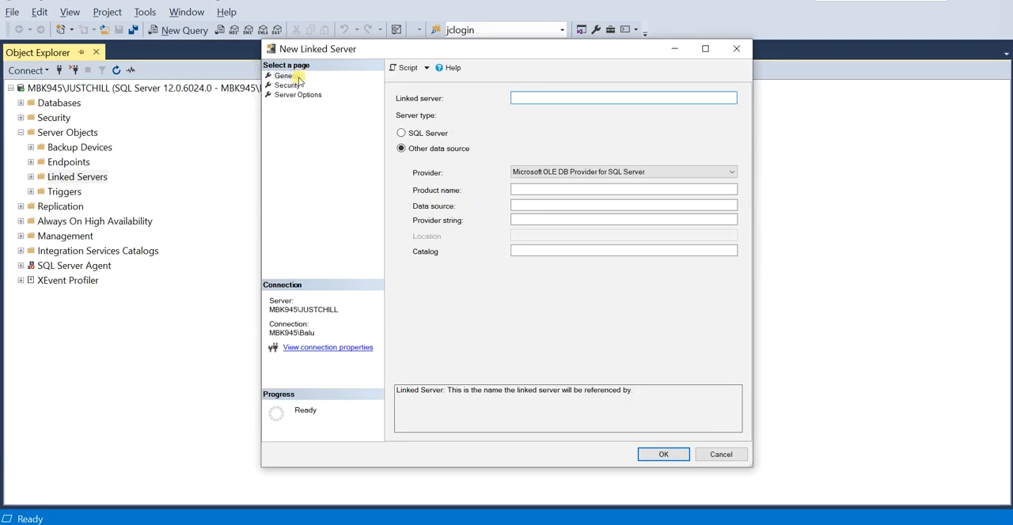
pyautogui.click(285, 75)
pyautogui.click(521, 97)
pyautogui.write('ABCD')
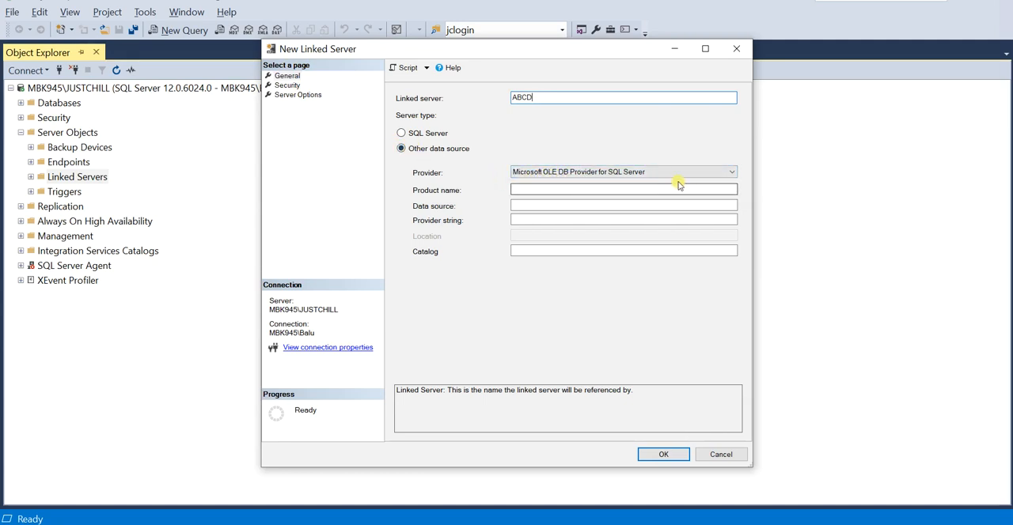
# - Keep Microsoft OLE DB Provider for SQL Server as the provider and set the product name to AZURE
pyautogui.click(711, 172)
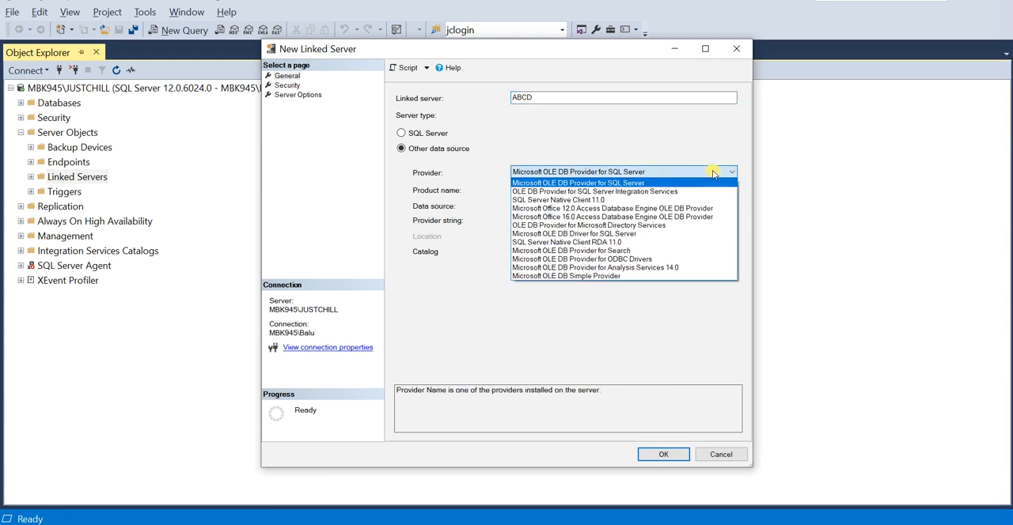
pyautogui.click(715, 173)
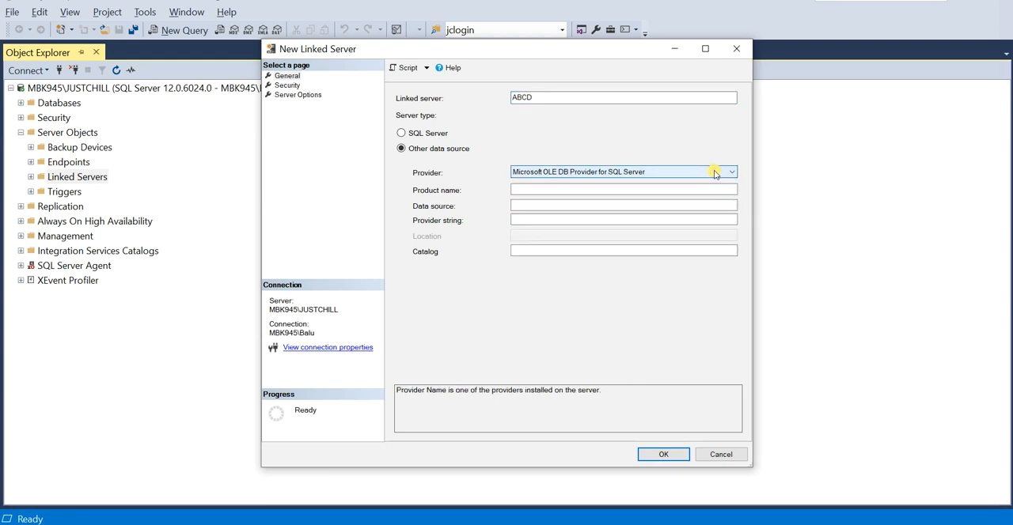
pyautogui.click(623, 187)
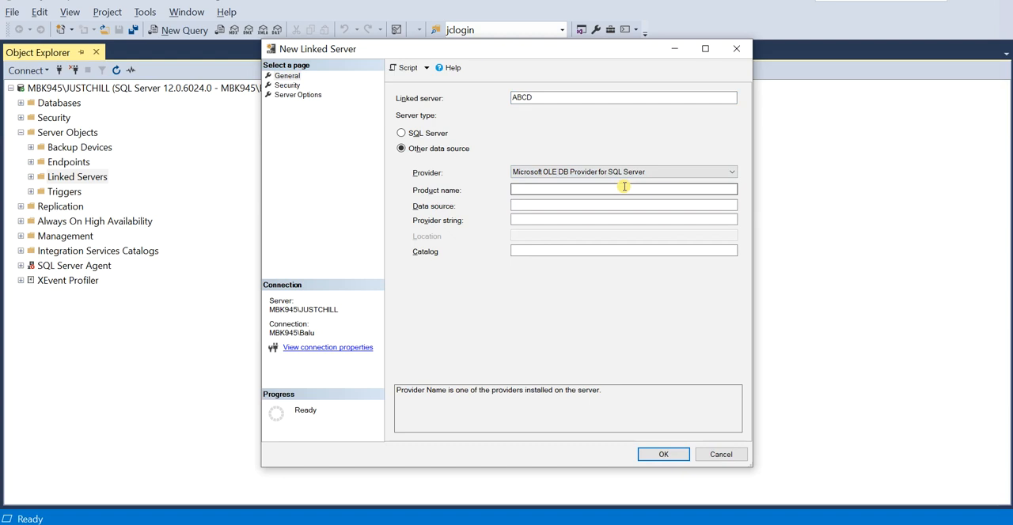
pyautogui.click(597, 189)
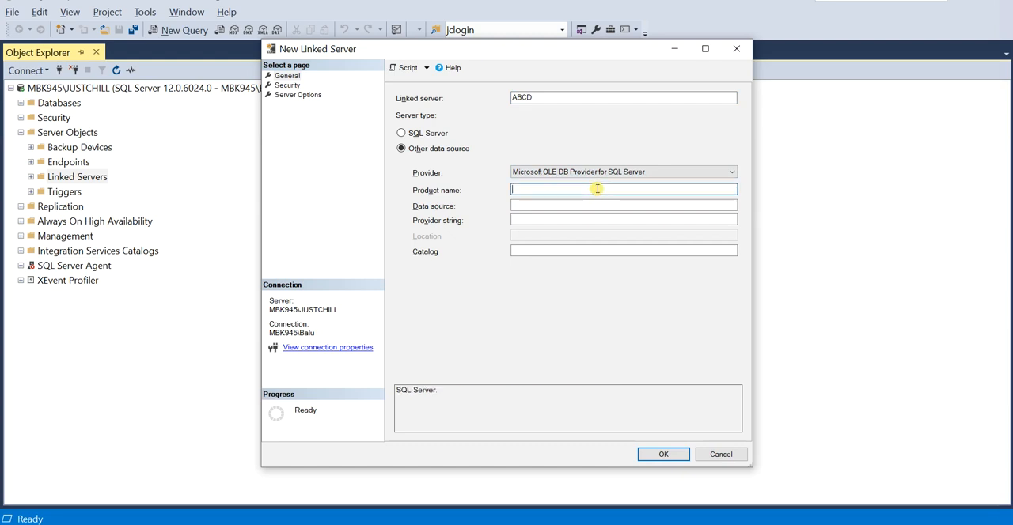
pyautogui.write('AZURE')
pyautogui.press('Tab')
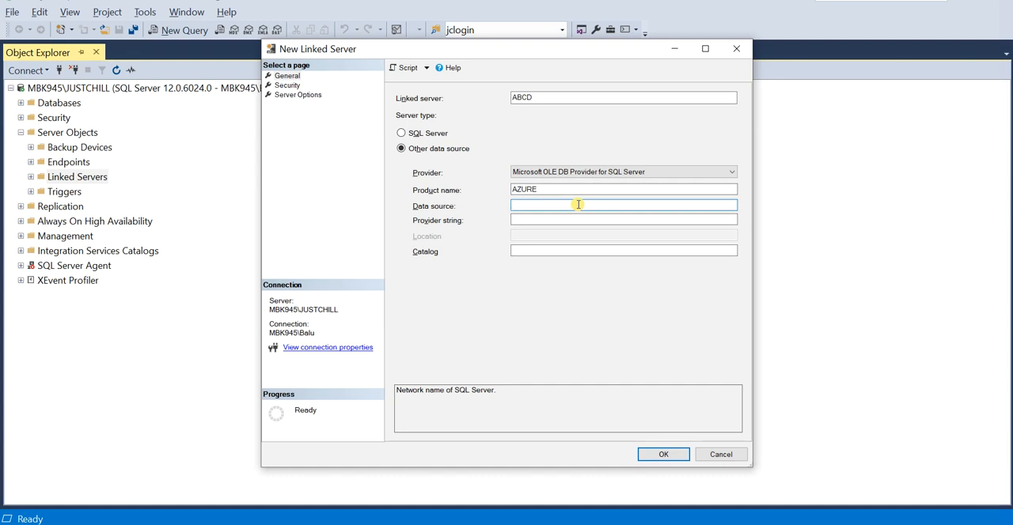
pyautogui.click(606, 250)
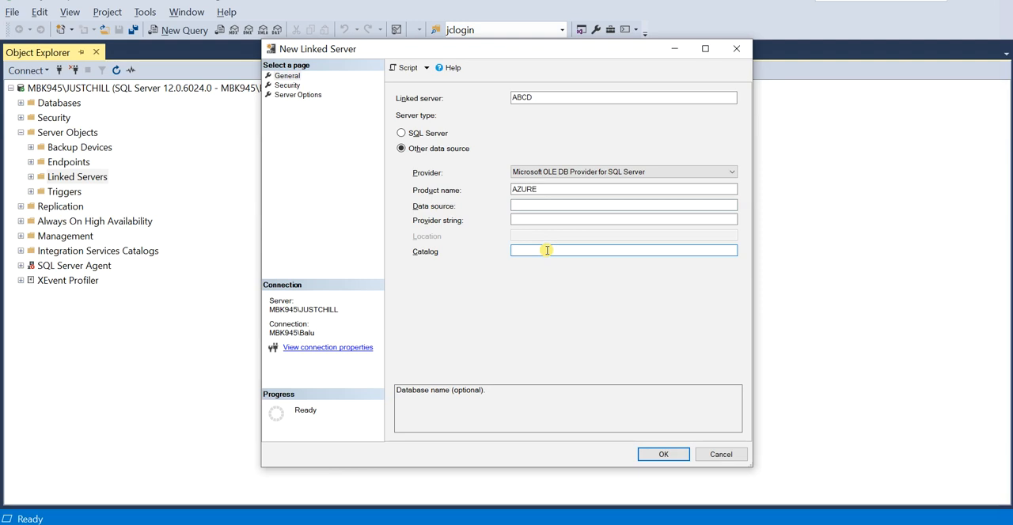
pyautogui.click(525, 204)
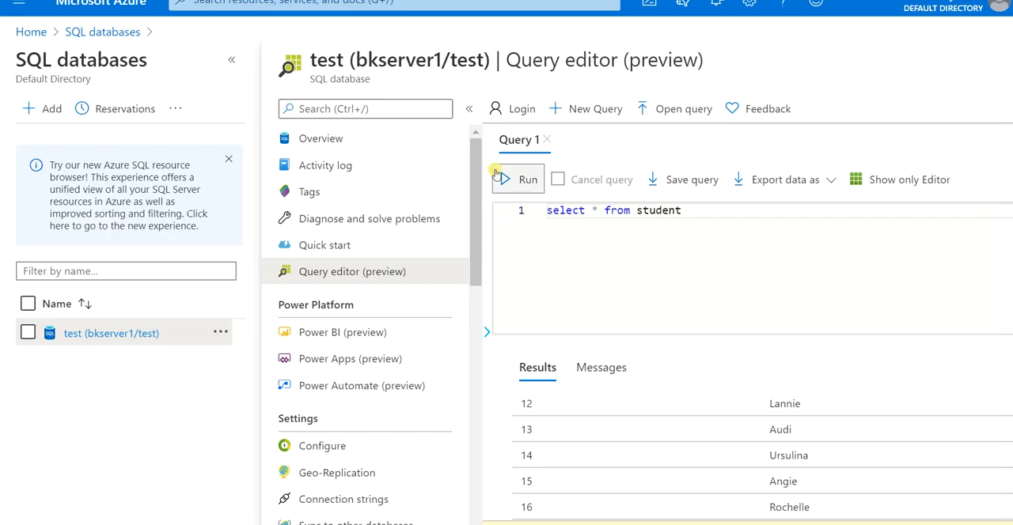
# - In the Azure portal, discard the unsaved query, reopen the test (bkserver1/test) database overview and copy its server name
pyautogui.click(364, 138)
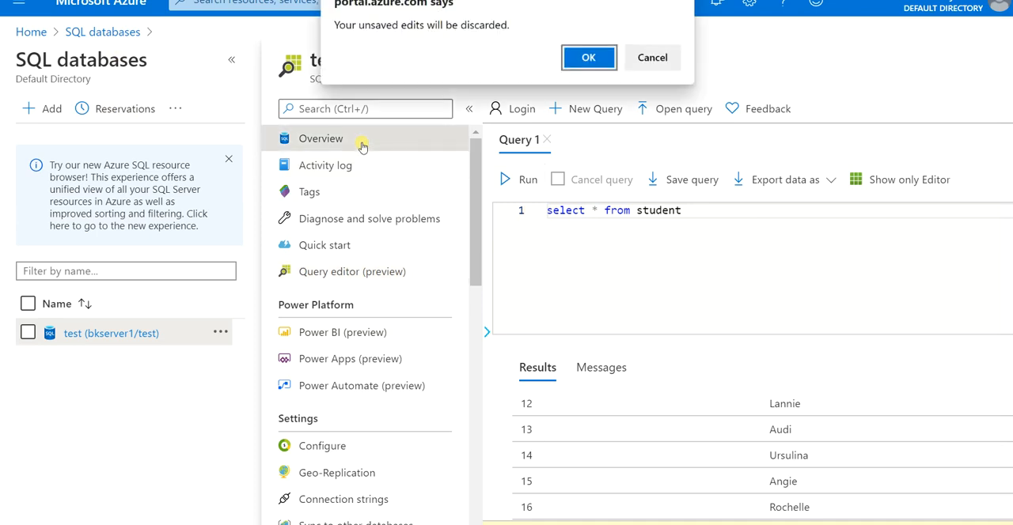
pyautogui.click(587, 58)
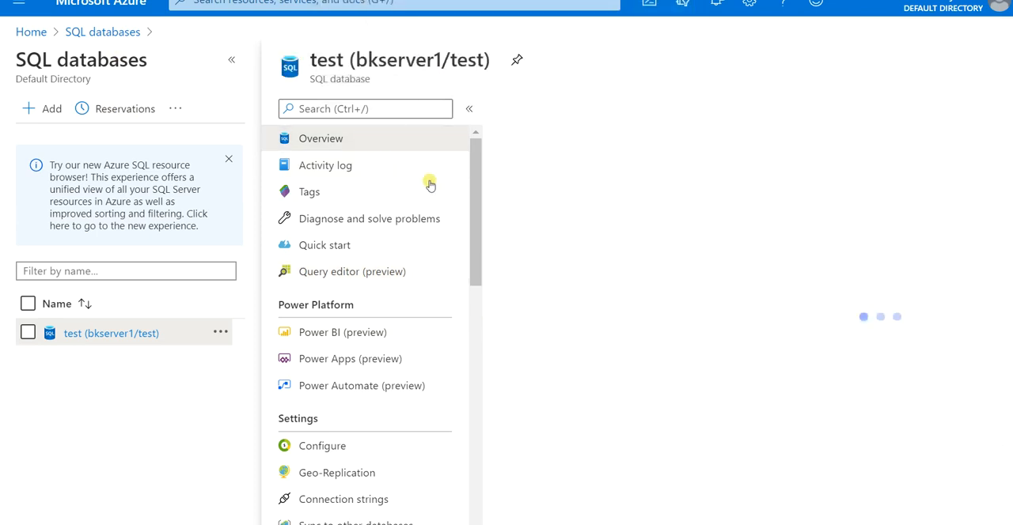
pyautogui.click(31, 33)
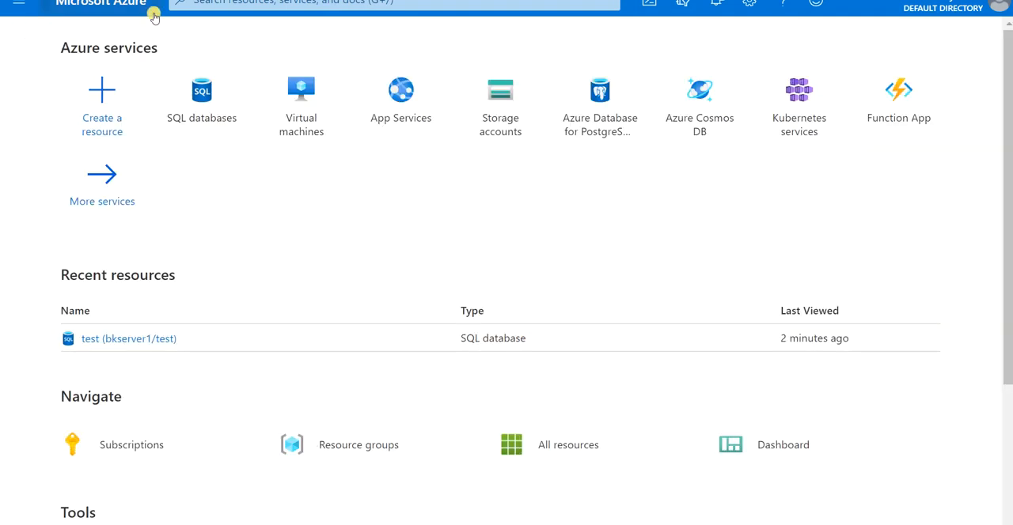
pyautogui.click(194, 93)
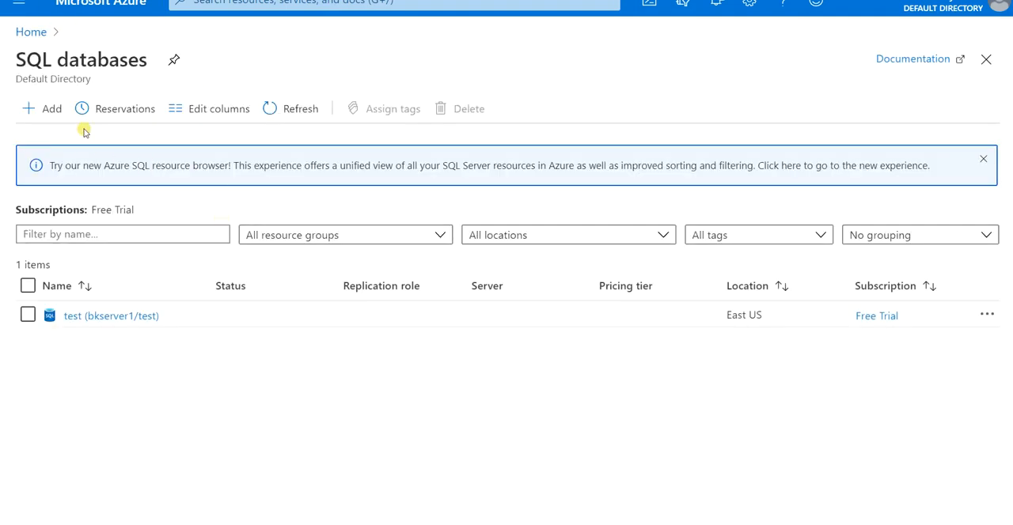
pyautogui.click(87, 315)
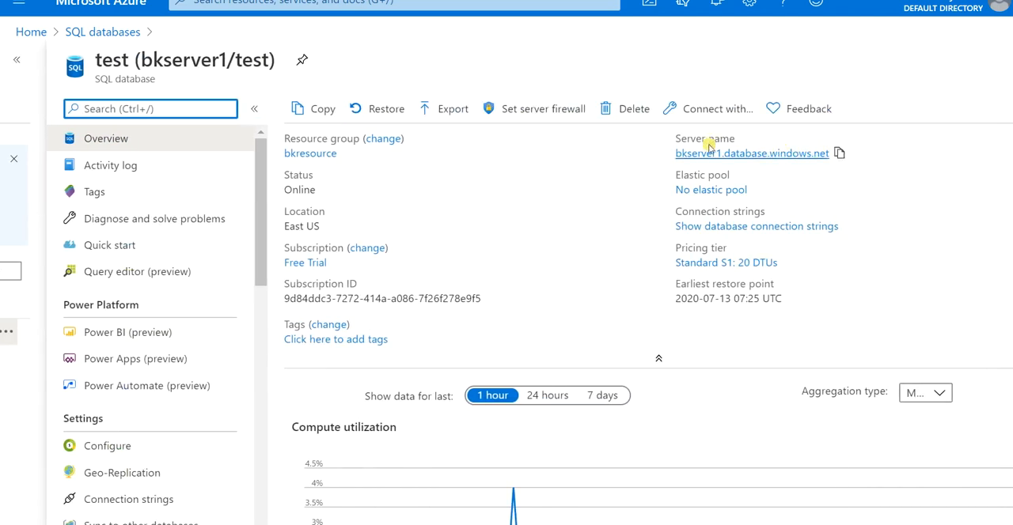
pyautogui.click(839, 153)
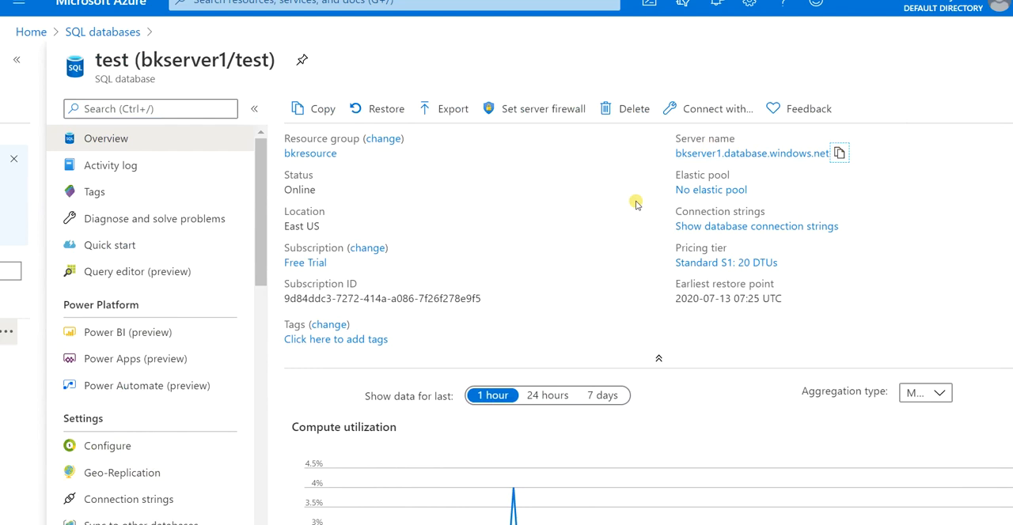
# - Switch back to the New Linked Server dialog and set the data source to bkserver1.database.windows.net
pyautogui.hotkey('alt', 'Tab')
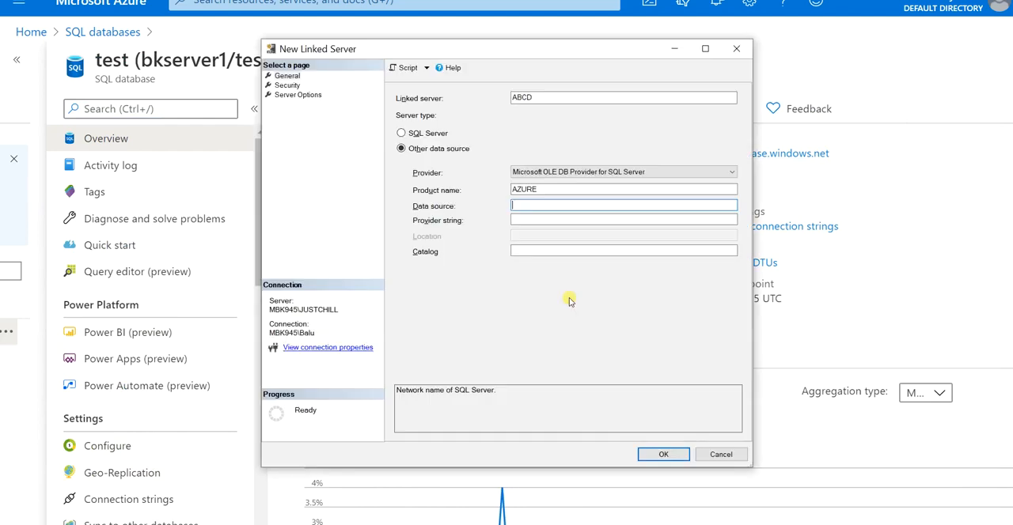
pyautogui.hotkey('ctrl', 'v')
pyautogui.click(534, 221)
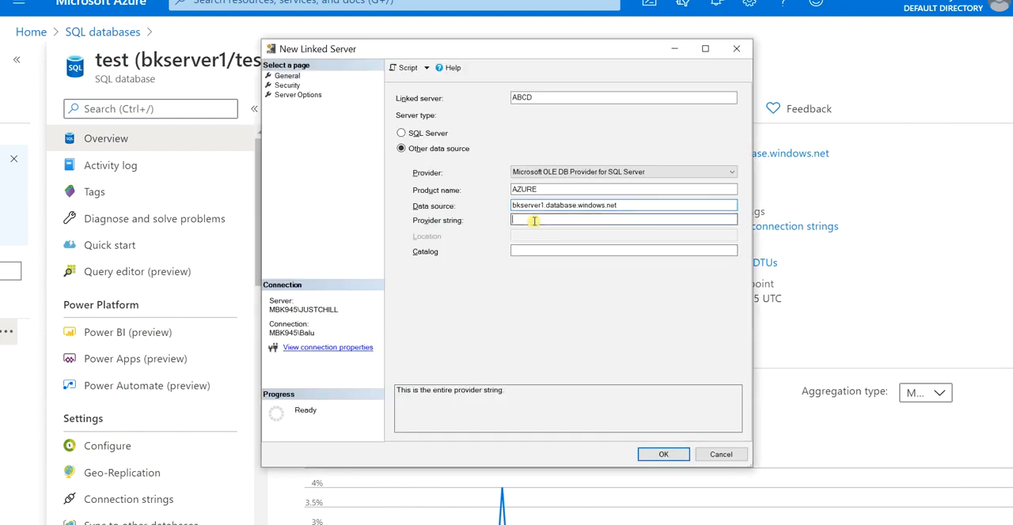
# - Set the catalog to test and choose the option to make unlisted login connections using this security context
pyautogui.click(531, 249)
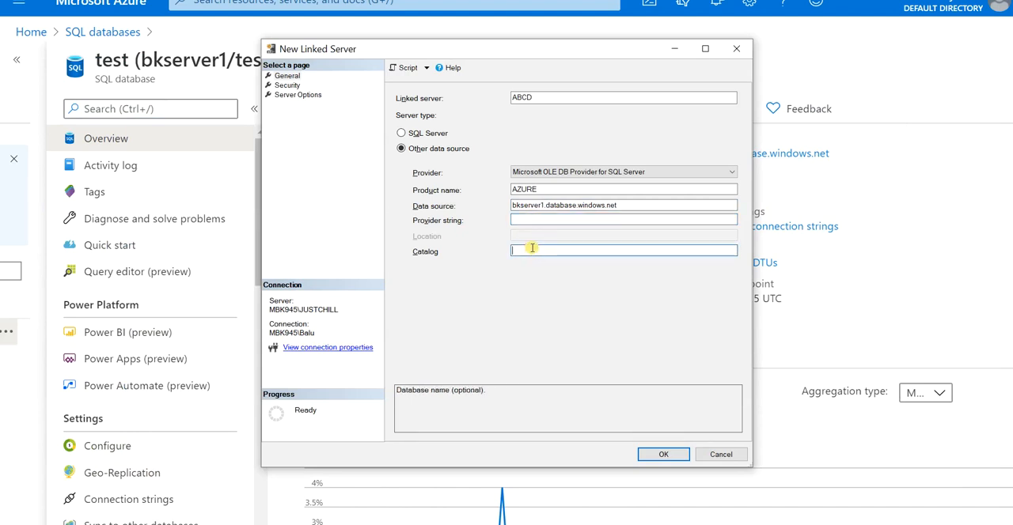
pyautogui.write('test')
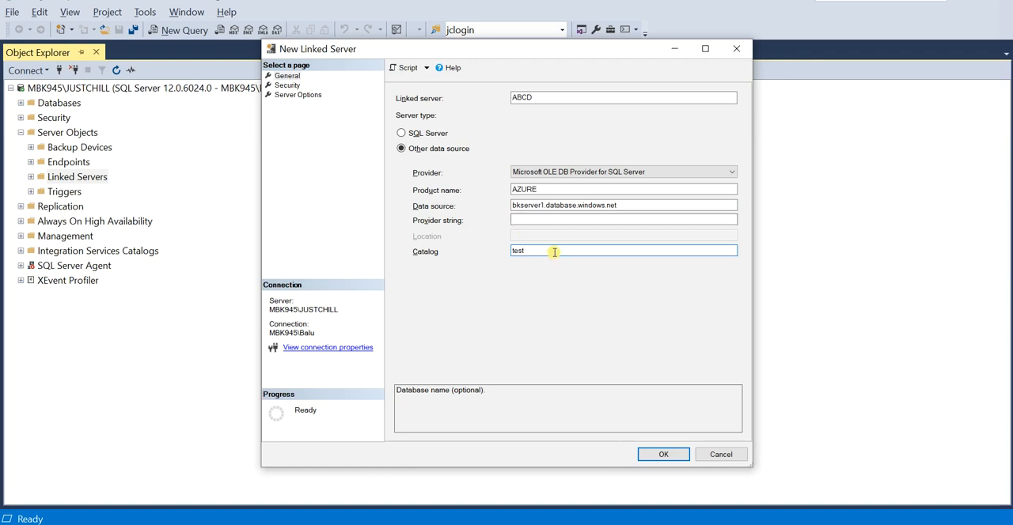
pyautogui.click(288, 85)
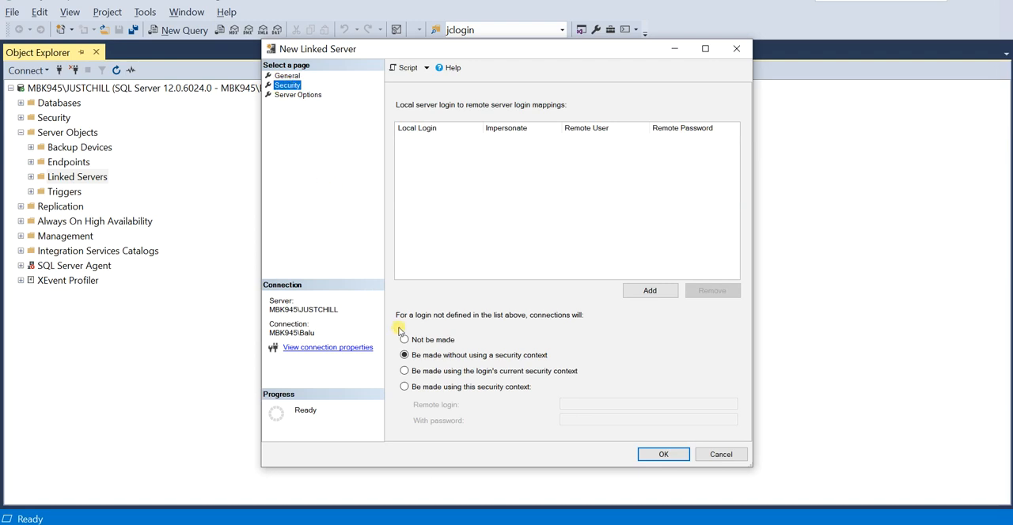
pyautogui.click(406, 393)
pyautogui.click(405, 391)
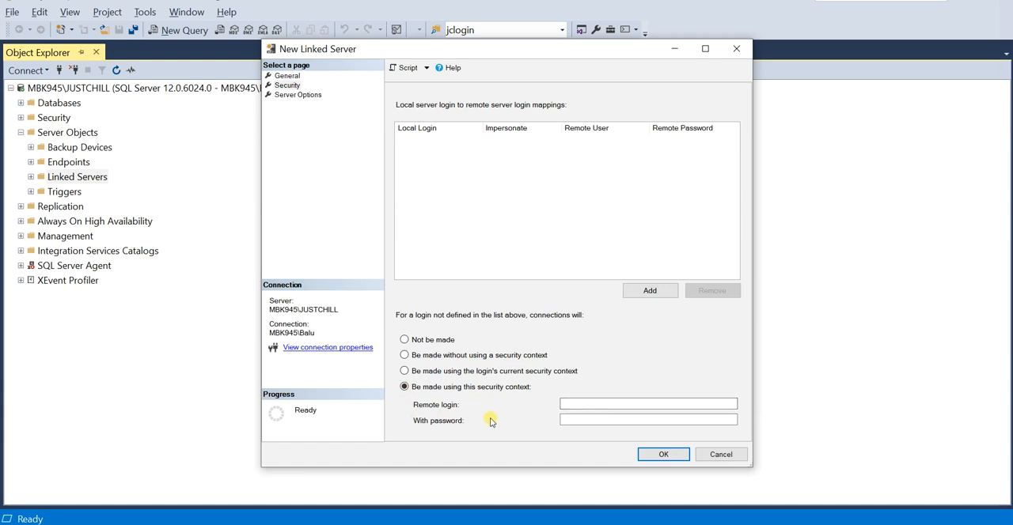
pyautogui.click(581, 404)
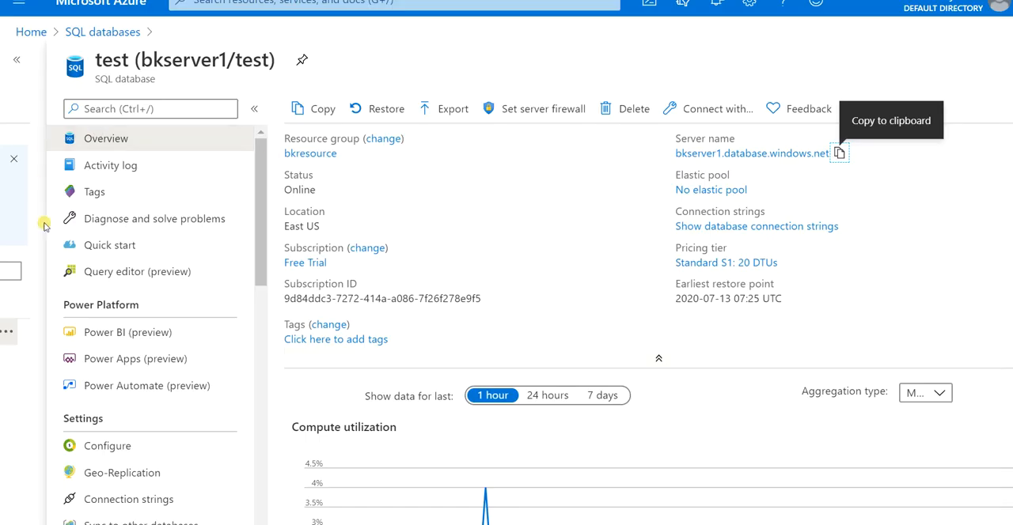
# - Switch to the Azure portal, open the properties of the test database and copy its server admin login
pyautogui.scroll(-4, 174, 301)
pyautogui.scroll(-4, 170, 332)
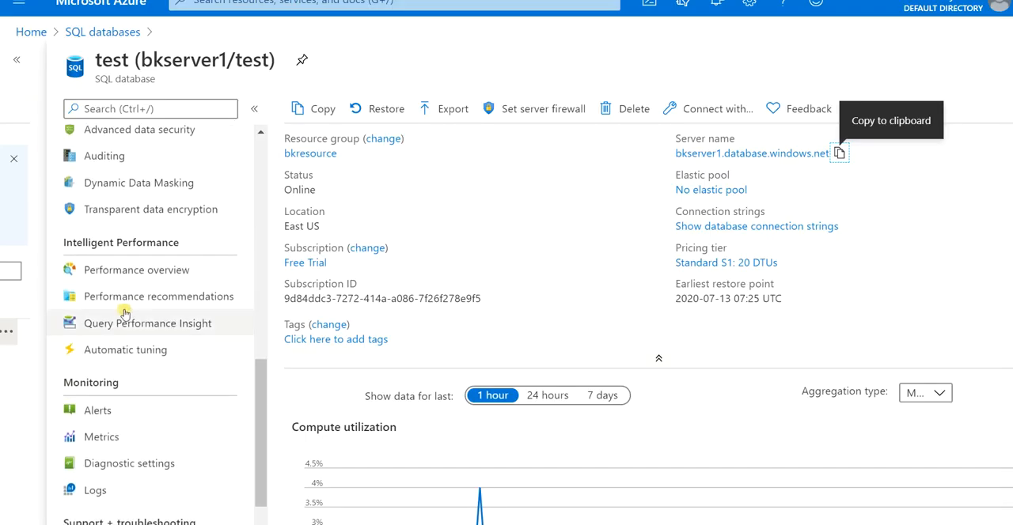
pyautogui.scroll(2, 130, 340)
pyautogui.scroll(3, 125, 358)
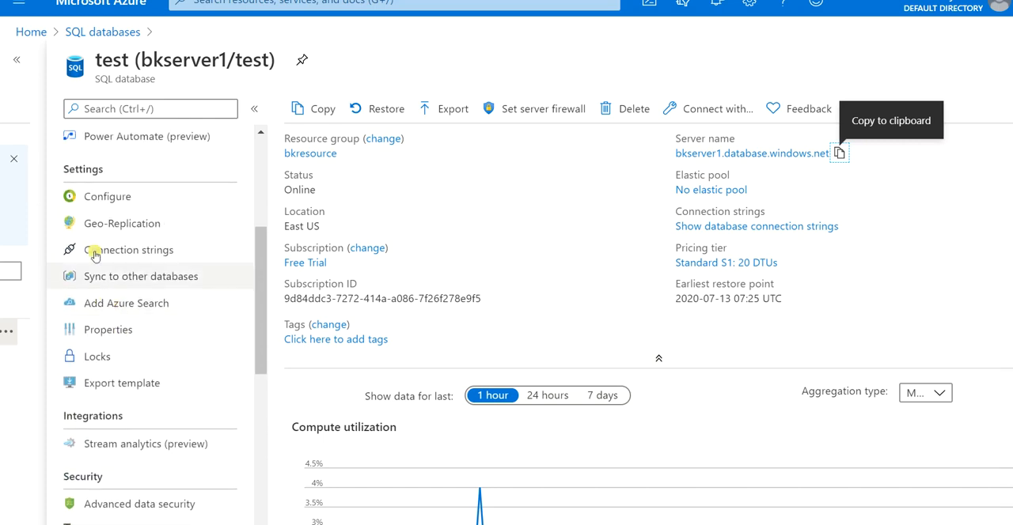
pyautogui.click(127, 332)
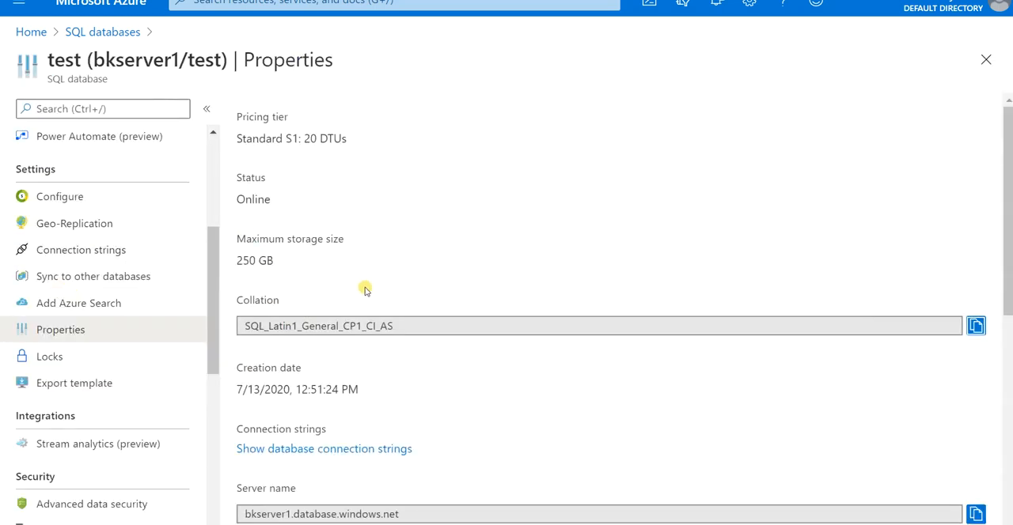
pyautogui.scroll(-3, 341, 410)
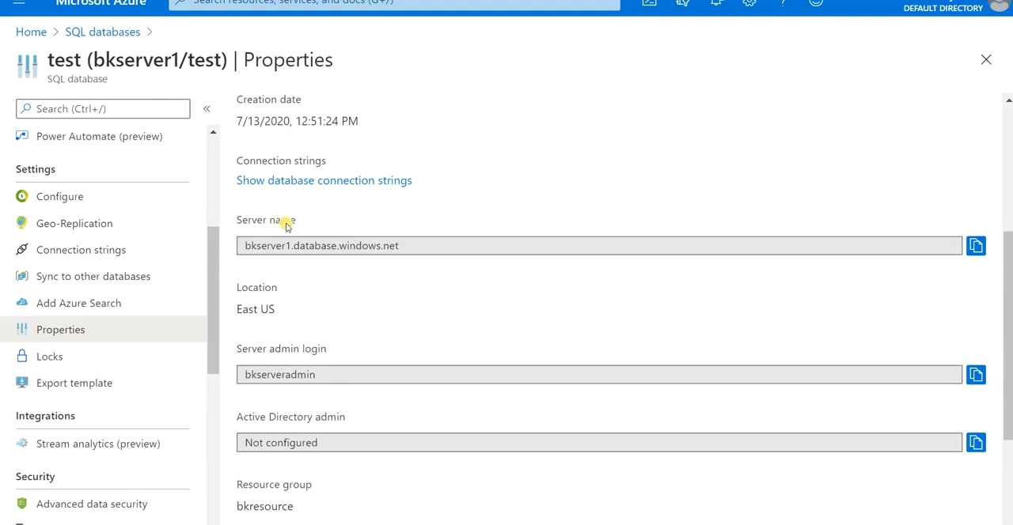
pyautogui.scroll(-1, 299, 342)
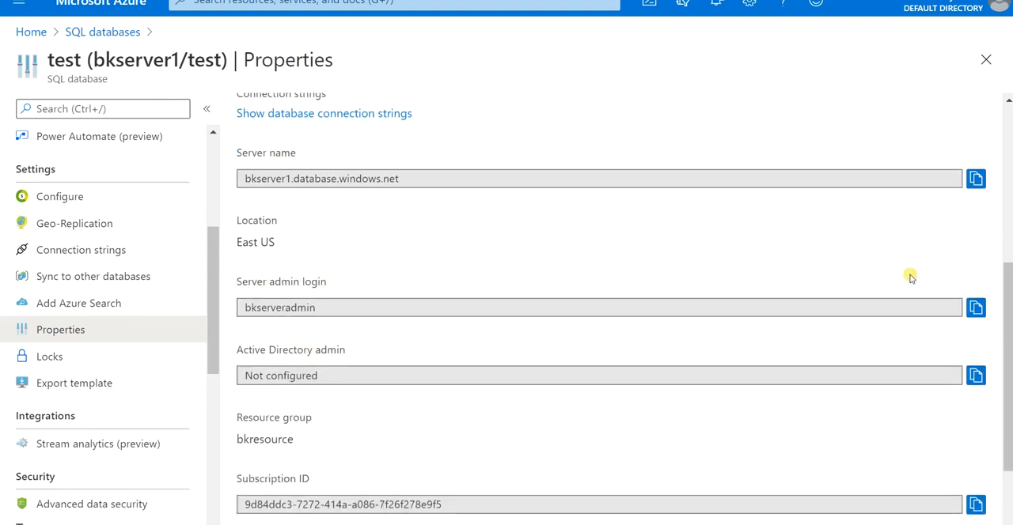
pyautogui.click(978, 309)
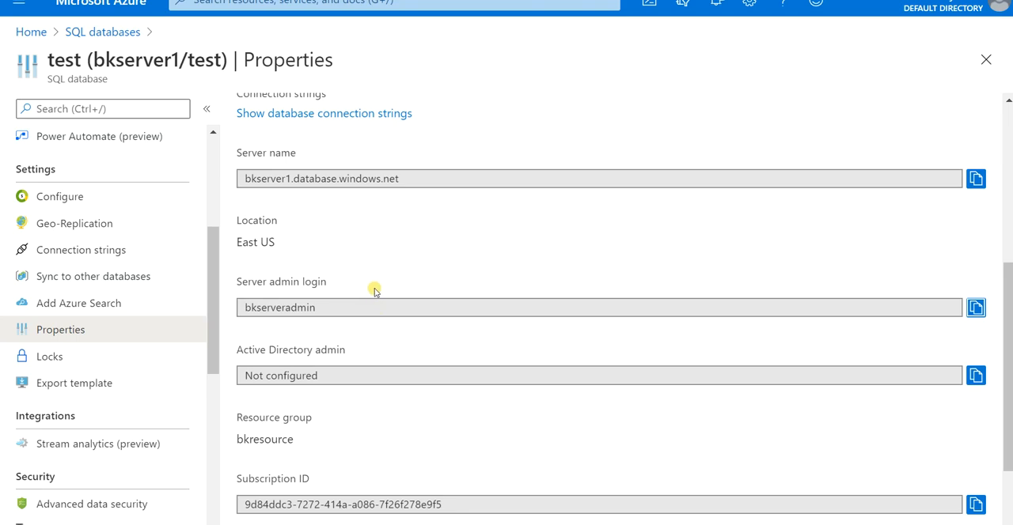
pyautogui.scroll(1, 376, 292)
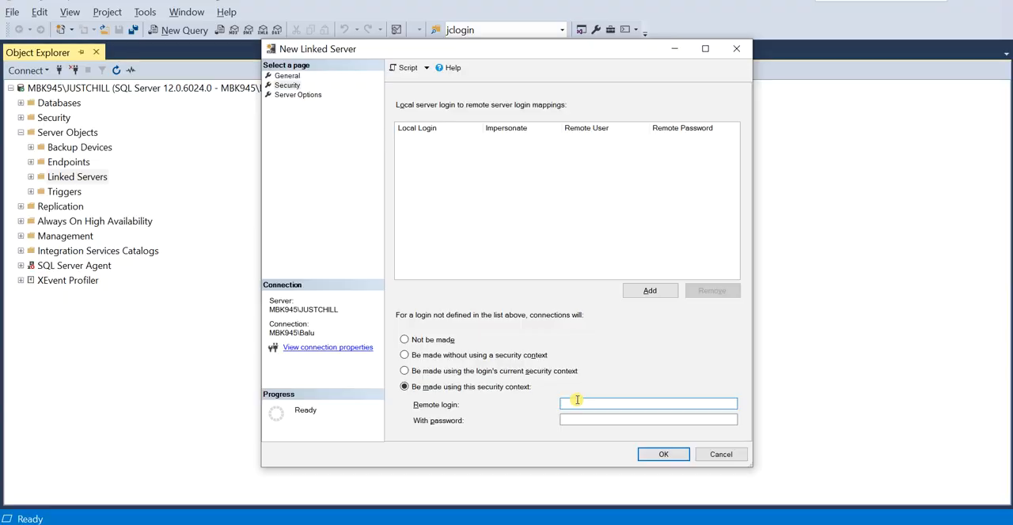
# - Switch back to the New Linked Server dialog, enter bkserveradmin as the remote login and paste its password
pyautogui.write('bkserveradmin')
pyautogui.press('Tab')
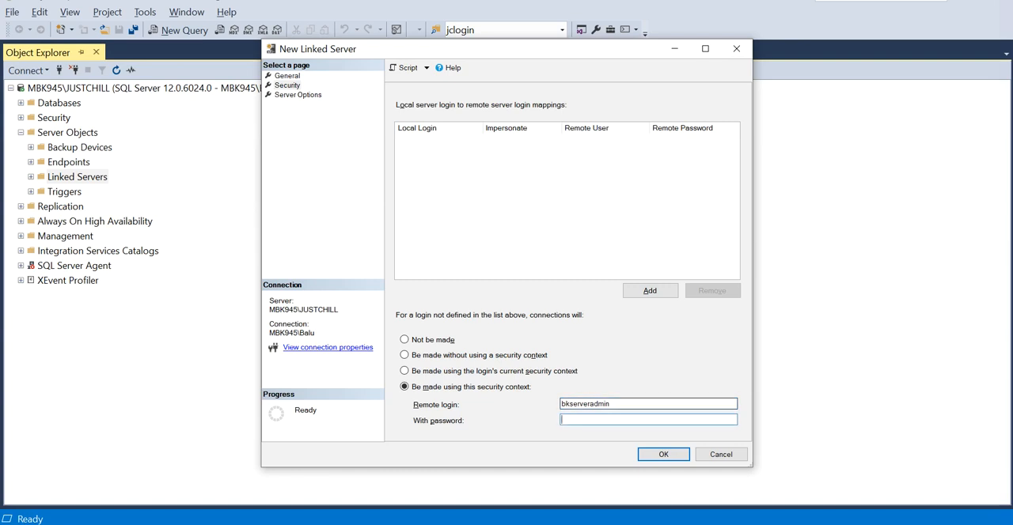
pyautogui.hotkey('ctrl', 'v')
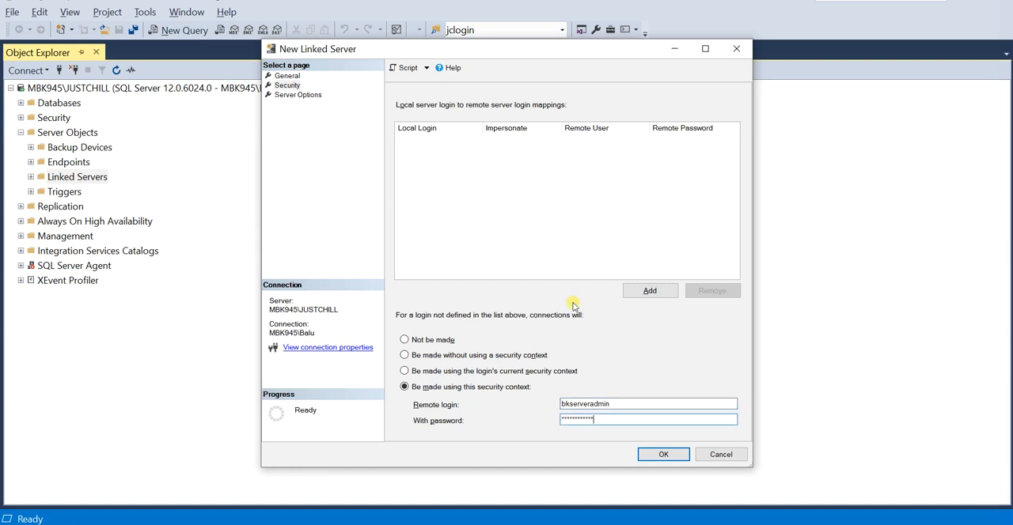
# - Set the server options RPC and RPC Out to True and create the linked server
pyautogui.click(288, 85)
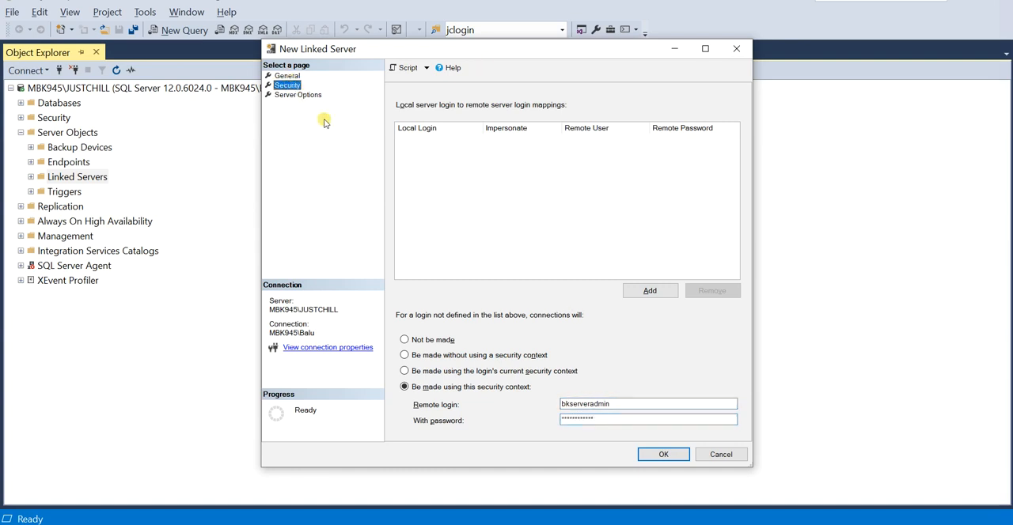
pyautogui.click(301, 94)
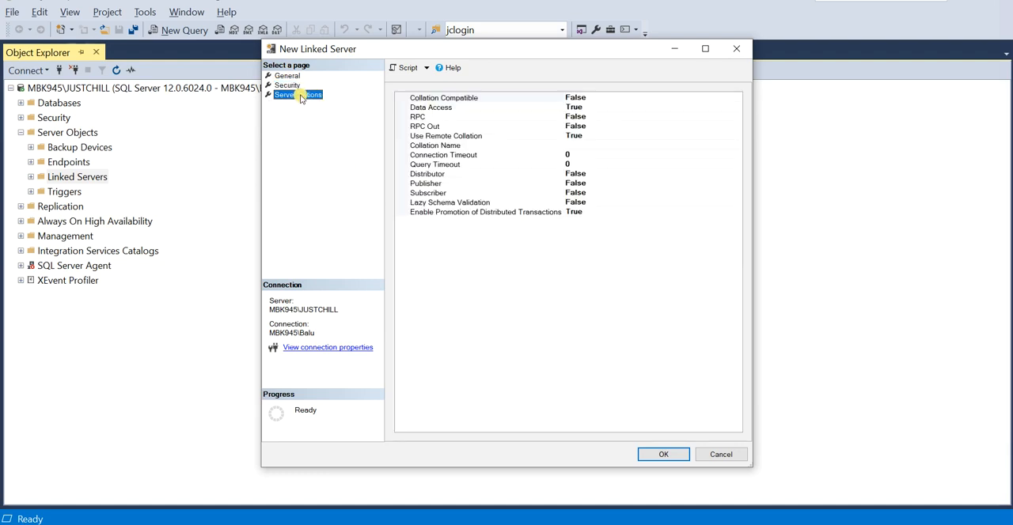
pyautogui.click(493, 117)
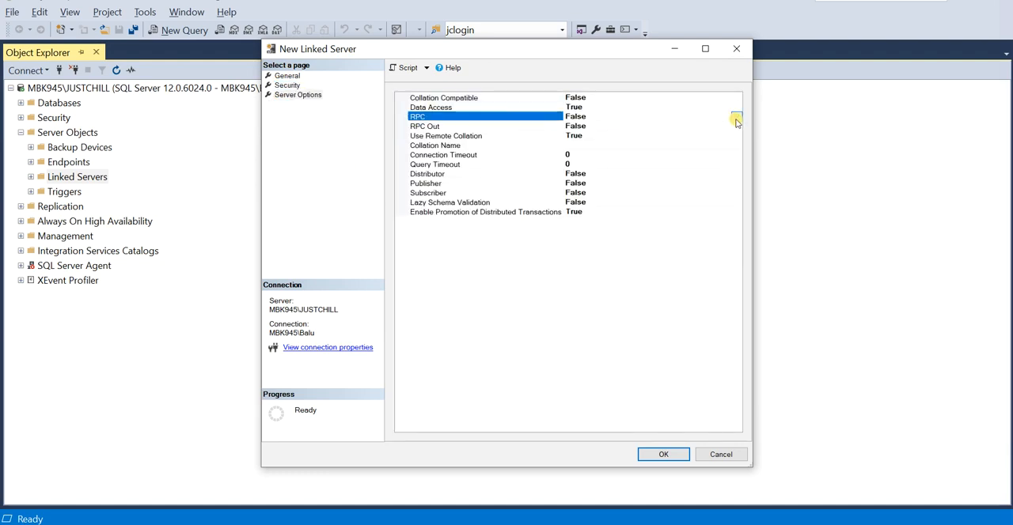
pyautogui.click(736, 116)
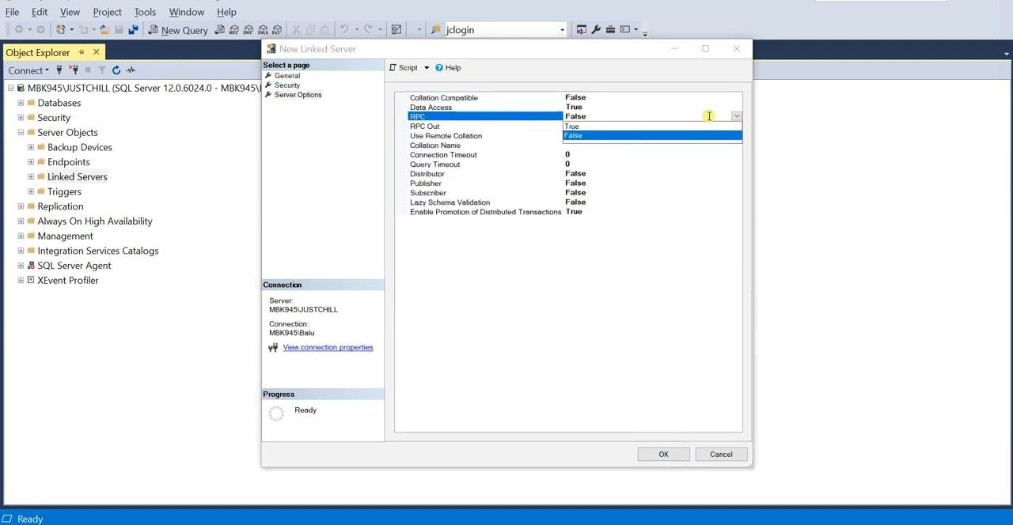
pyautogui.click(612, 126)
pyautogui.click(617, 134)
pyautogui.click(618, 127)
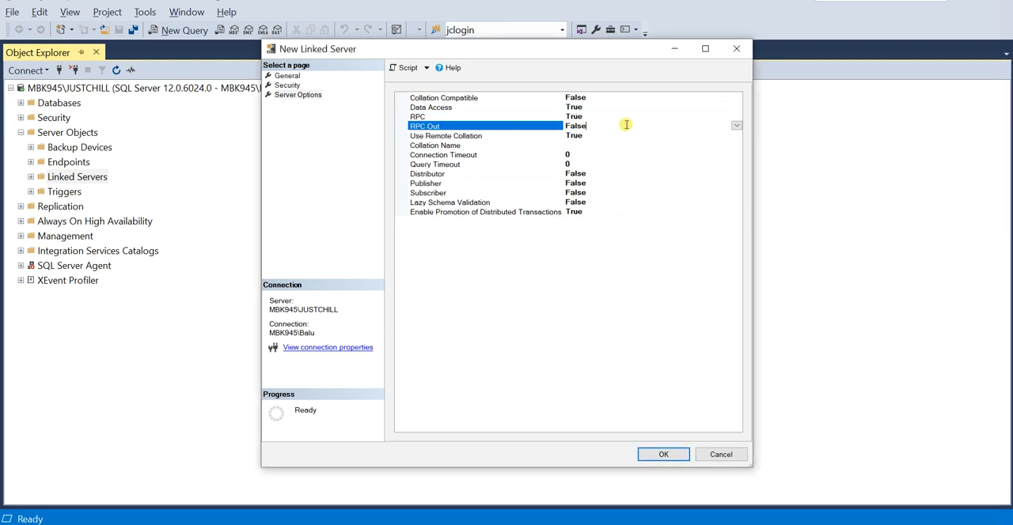
pyautogui.click(735, 126)
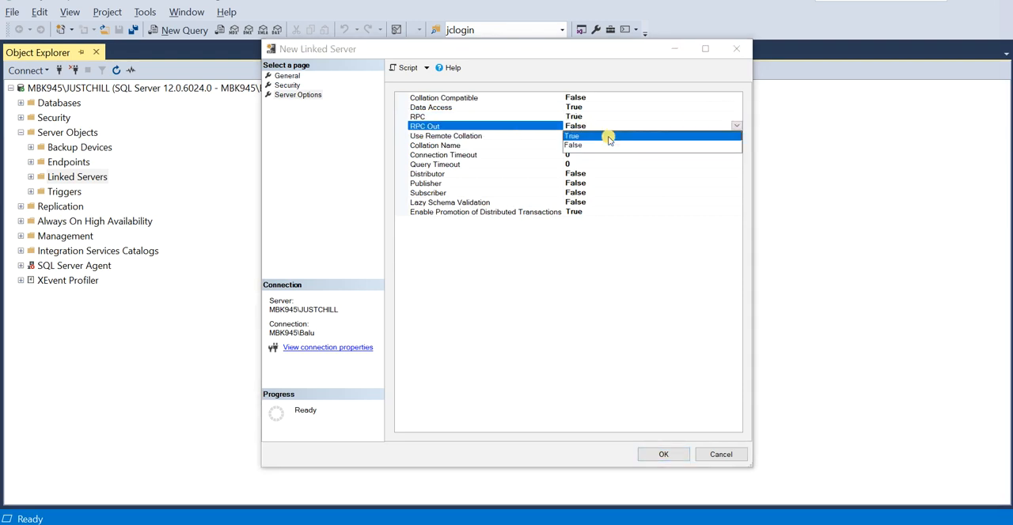
pyautogui.click(607, 136)
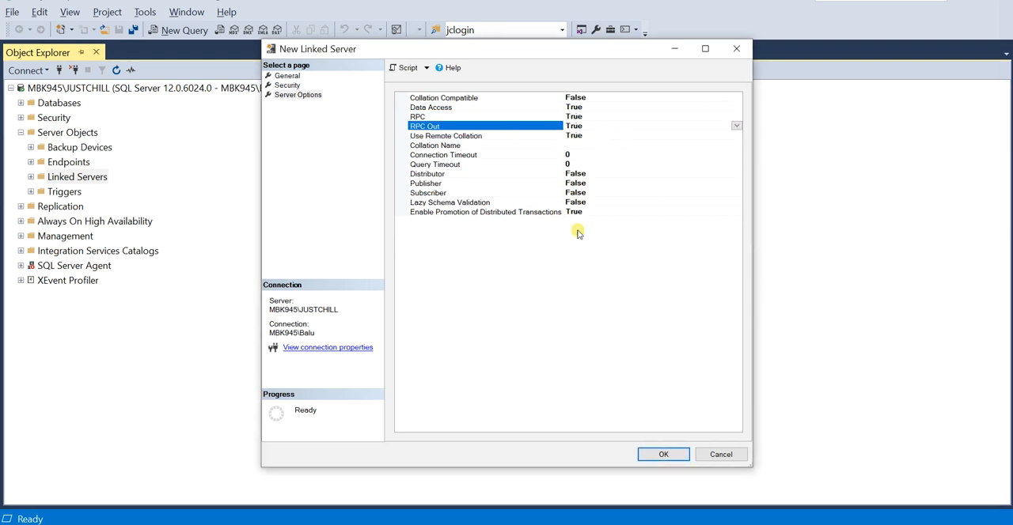
pyautogui.click(662, 455)
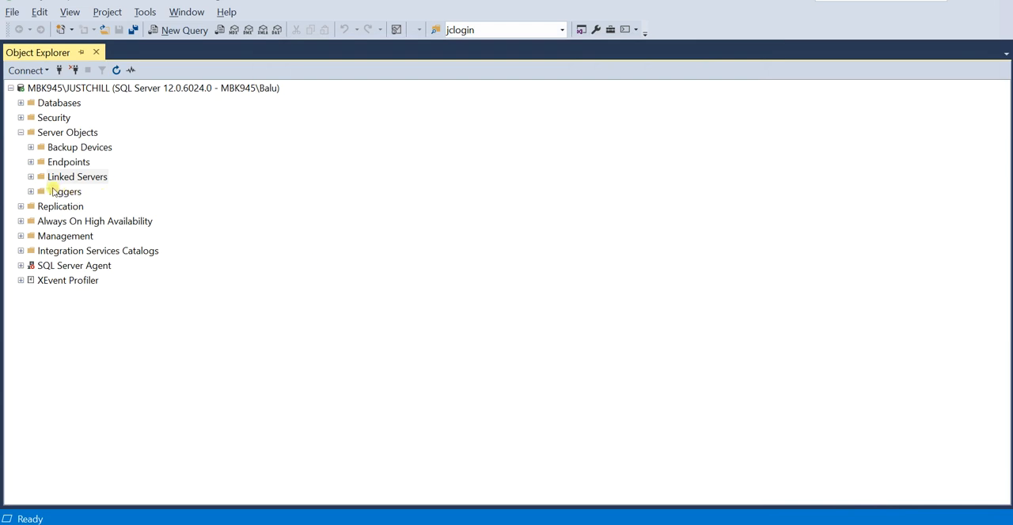
# - Expand the Linked Servers folder and test the connection to ABCD, dismissing the result message
pyautogui.click(31, 178)
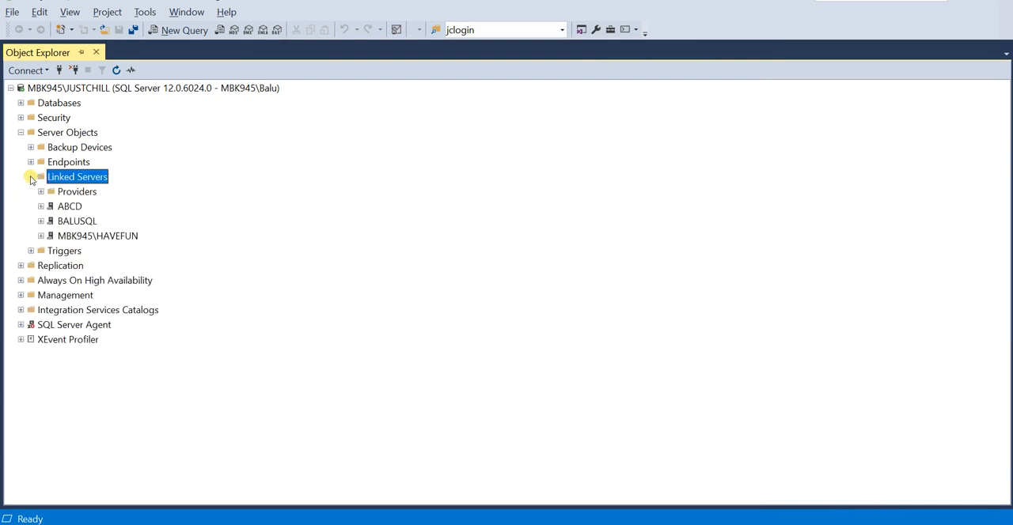
pyautogui.click(69, 206)
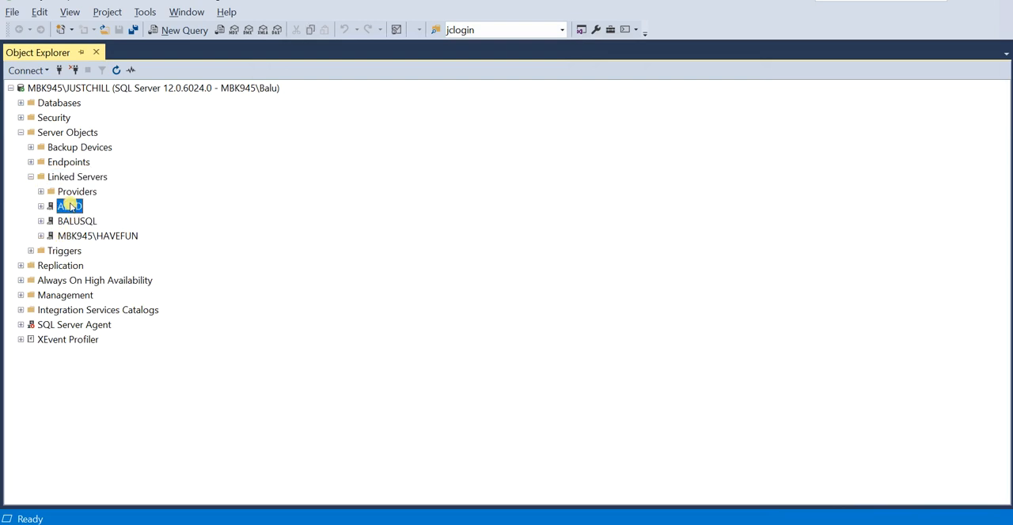
pyautogui.rightClick(70, 207)
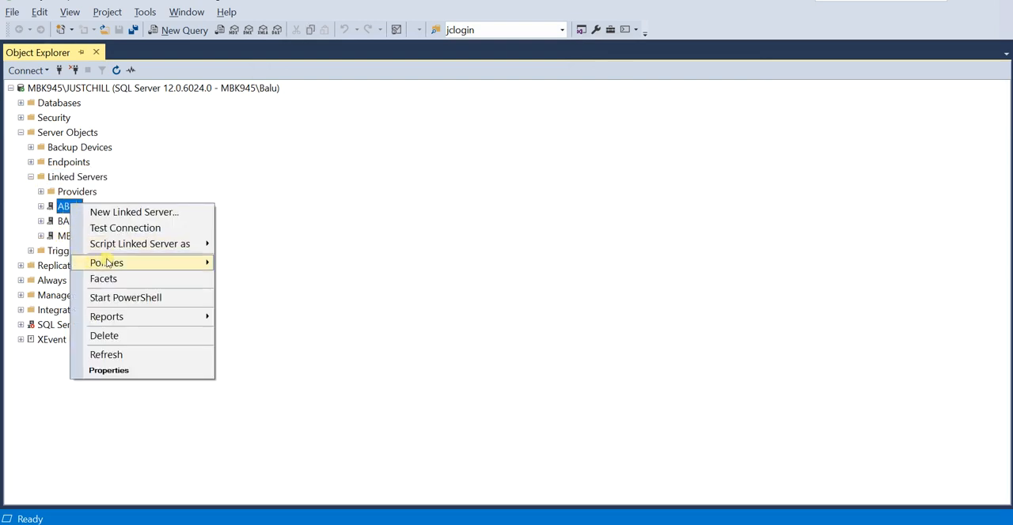
pyautogui.click(200, 230)
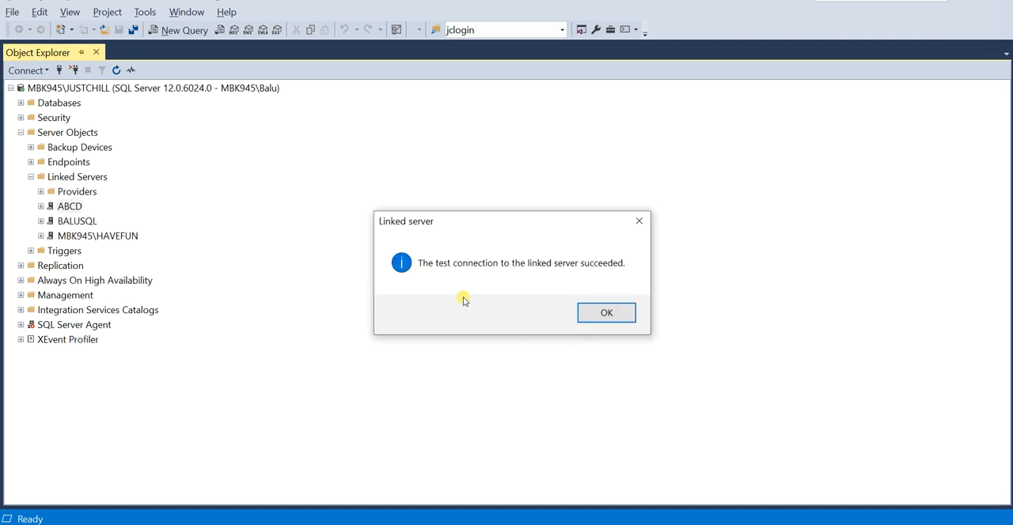
pyautogui.click(592, 311)
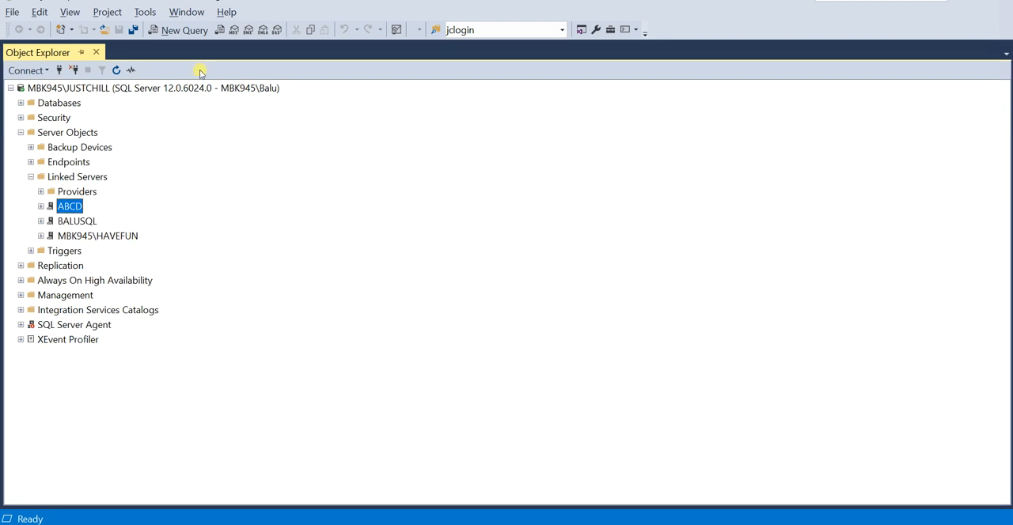
# - Start a new query and write: select * from [ABCD].test.dbo.student
pyautogui.click(180, 30)
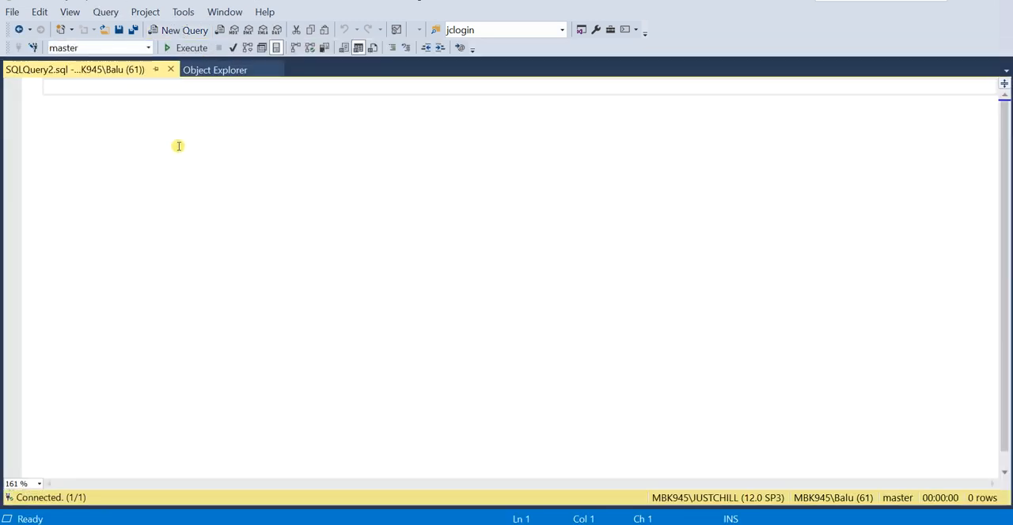
pyautogui.write('select ')
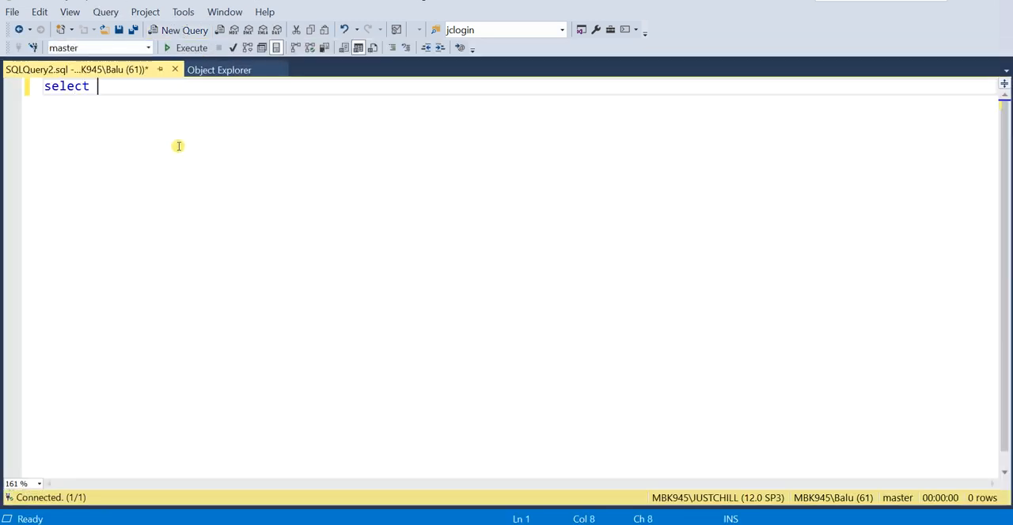
pyautogui.write('* from [')
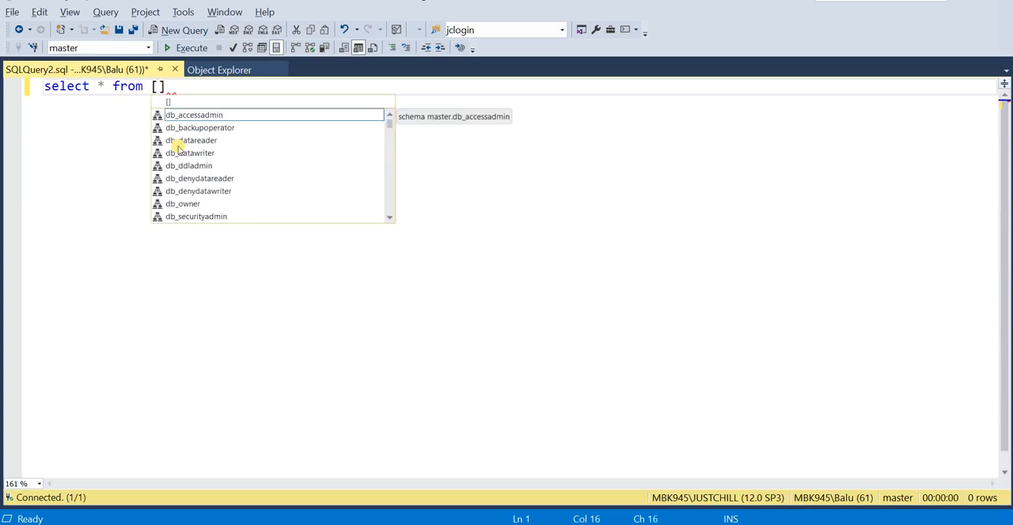
pyautogui.write('AB')
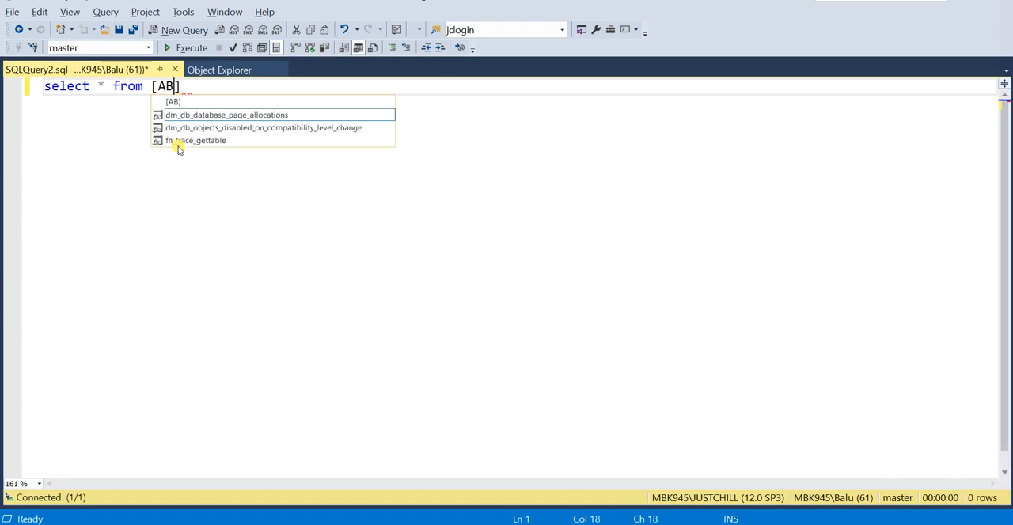
pyautogui.write('CDCD')
pyautogui.press('BackSpace')
pyautogui.press('BackSpace')
pyautogui.press('Right')
pyautogui.write('.')
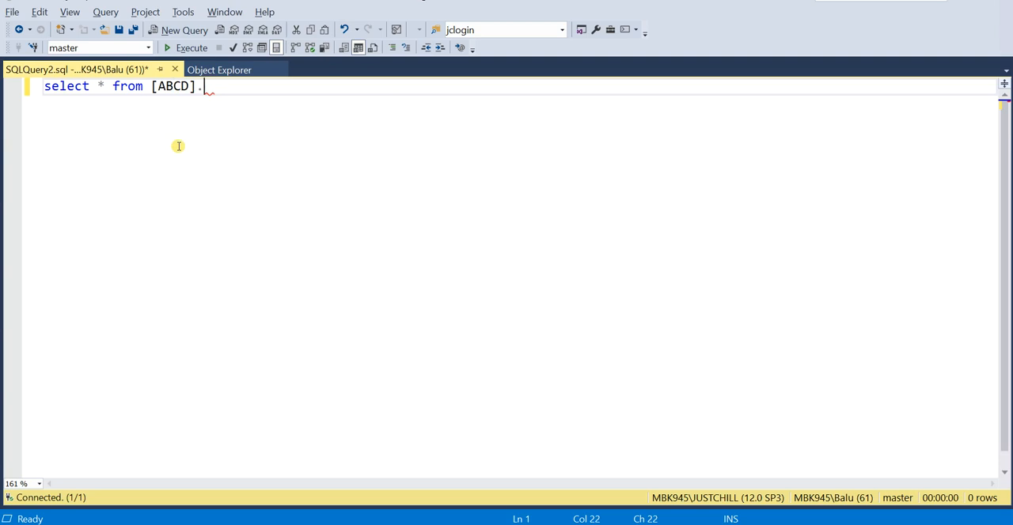
pyautogui.write('test.dbo.')
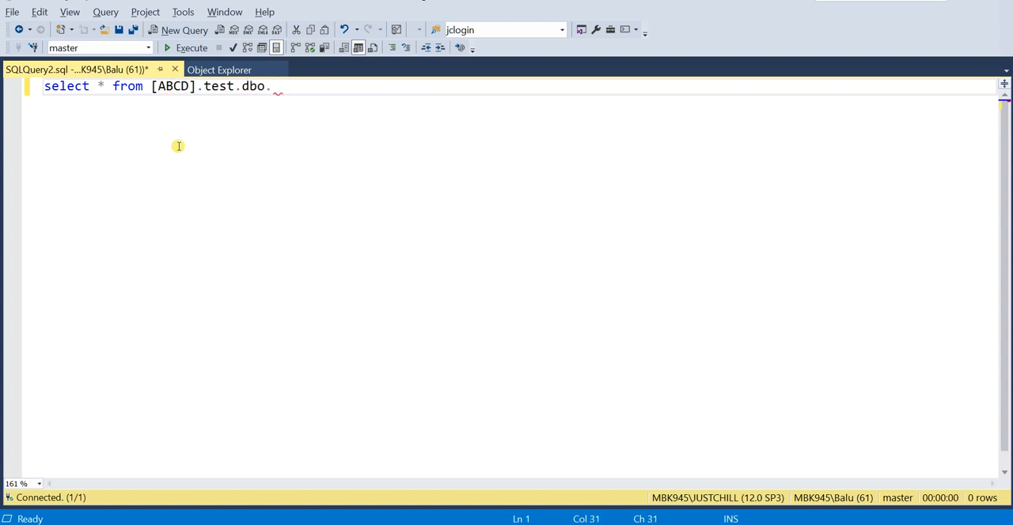
pyautogui.write('student')
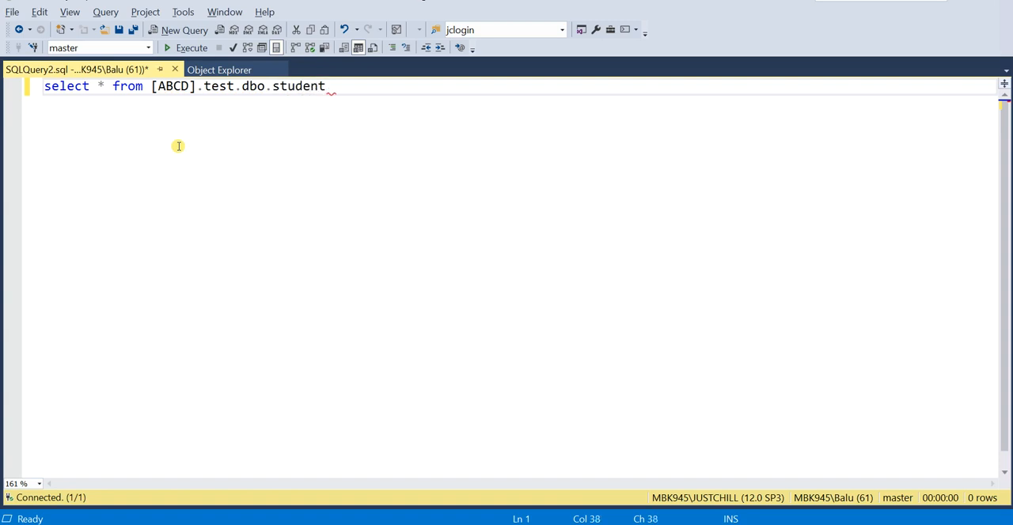
# - Execute the linked server query and look through the returned student rows
pyautogui.click(198, 52)
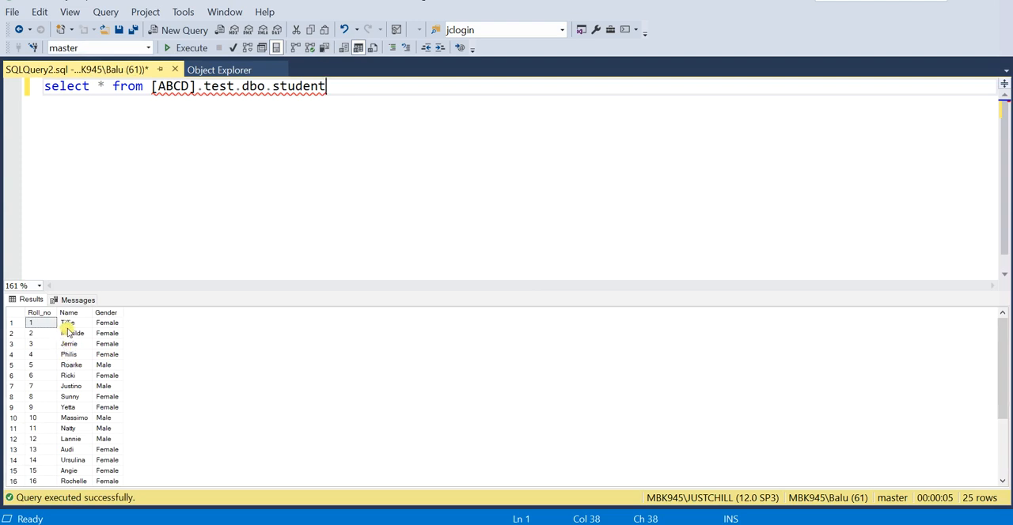
pyautogui.scroll(-3, 70, 339)
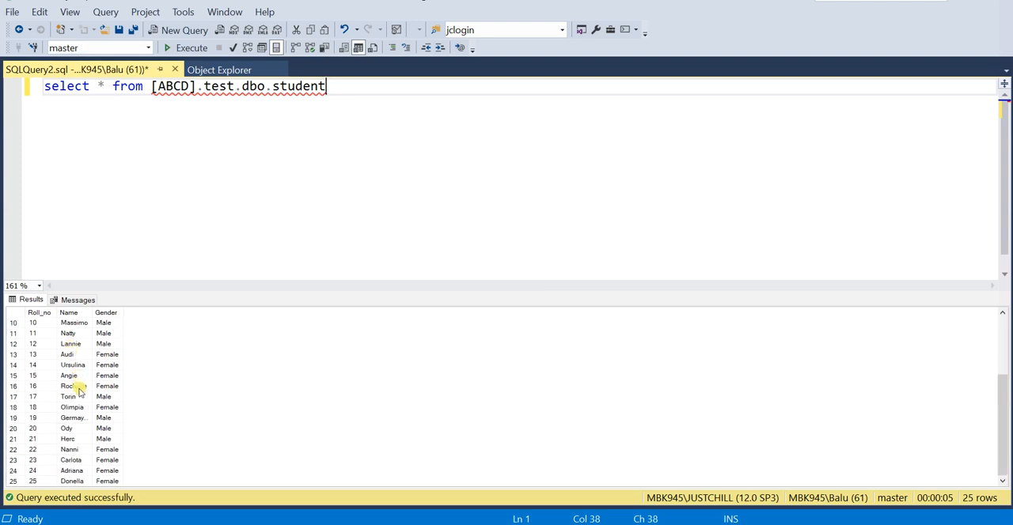
pyautogui.scroll(3, 79, 390)
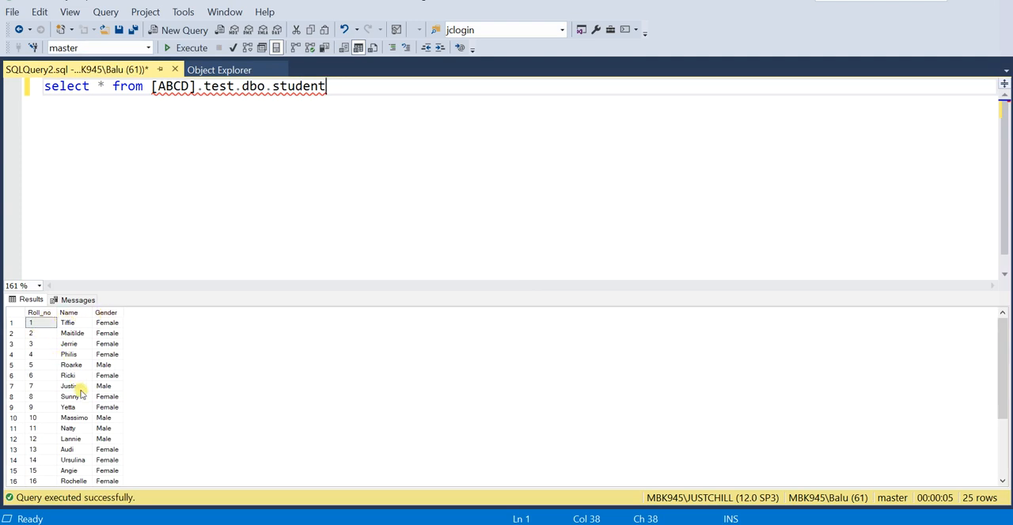
pyautogui.scroll(-3, 79, 391)
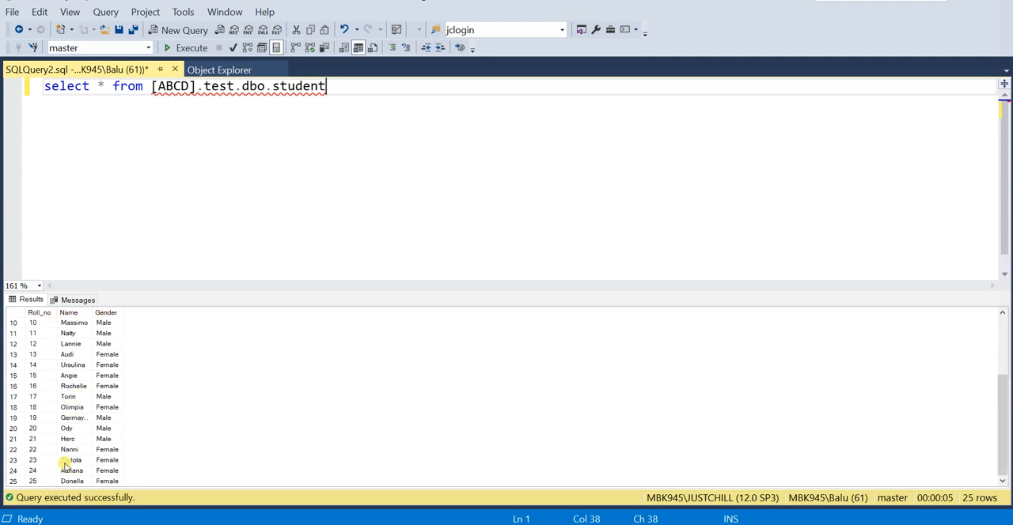